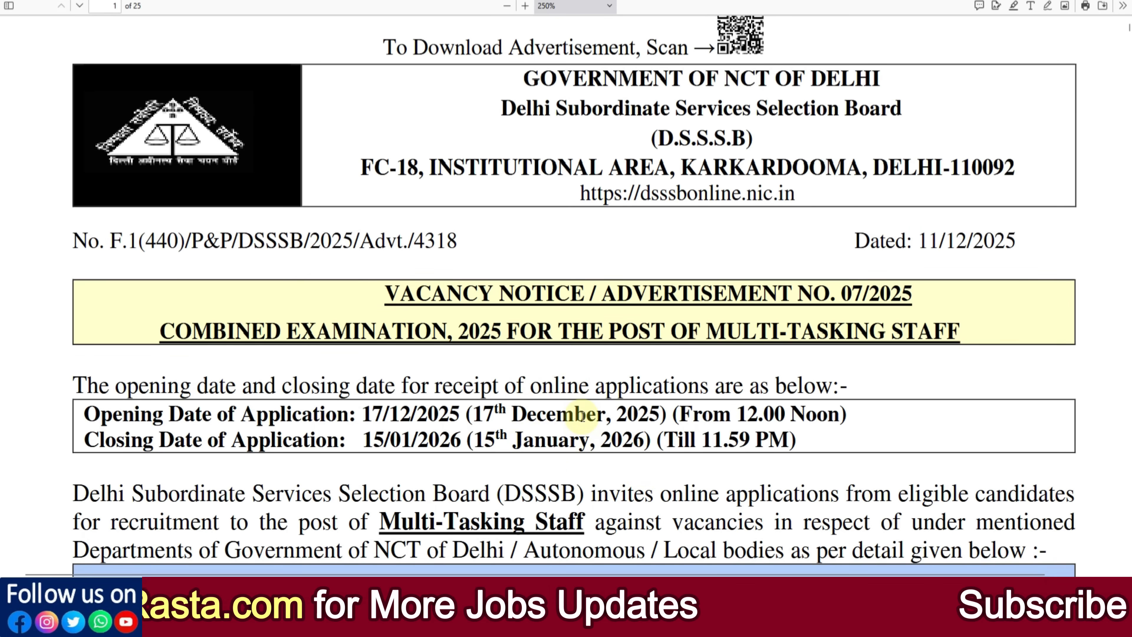
Step: Scroll through the MTS vacancy table and post details in the PDF, then return to the OARS portal tab
scroll(582, 416, down, 8)
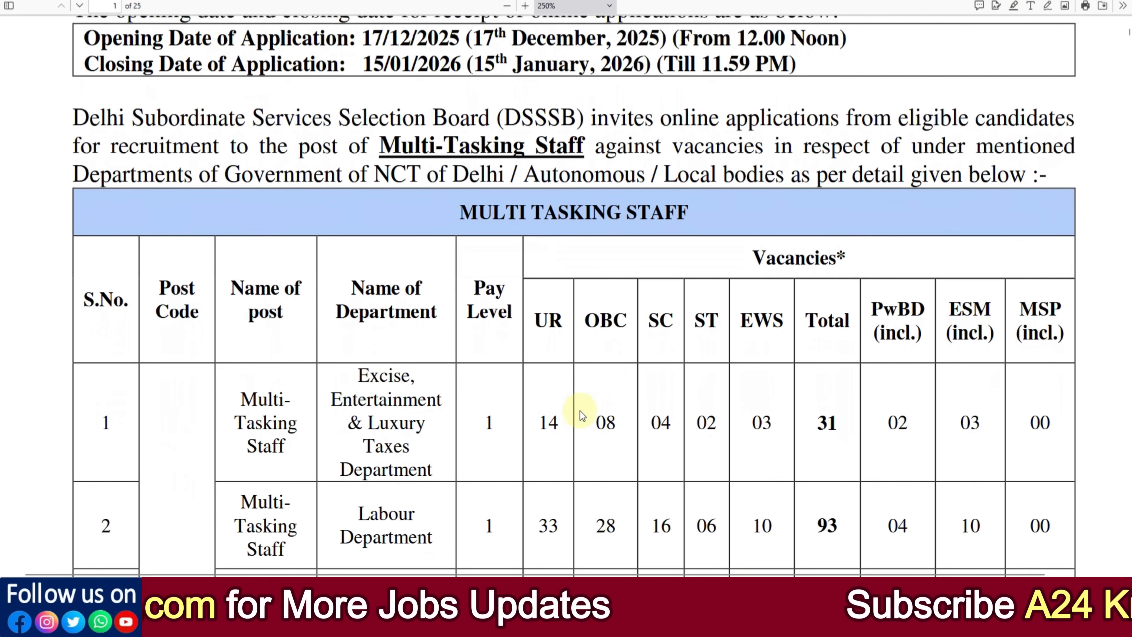
scroll(475, 360, down, 3)
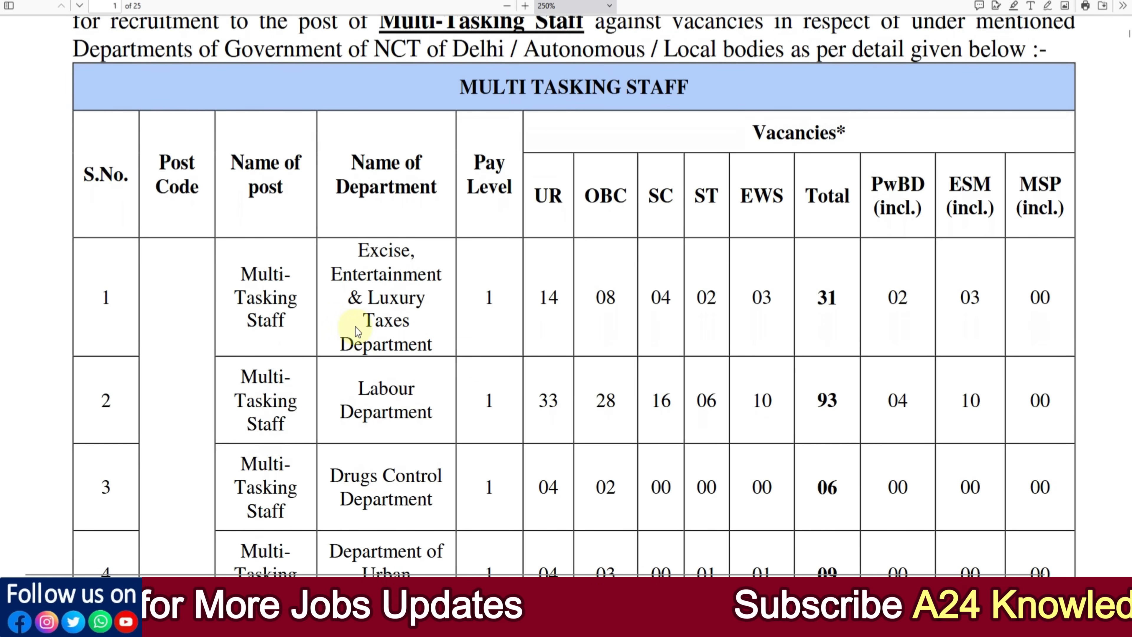
scroll(593, 374, down, 18)
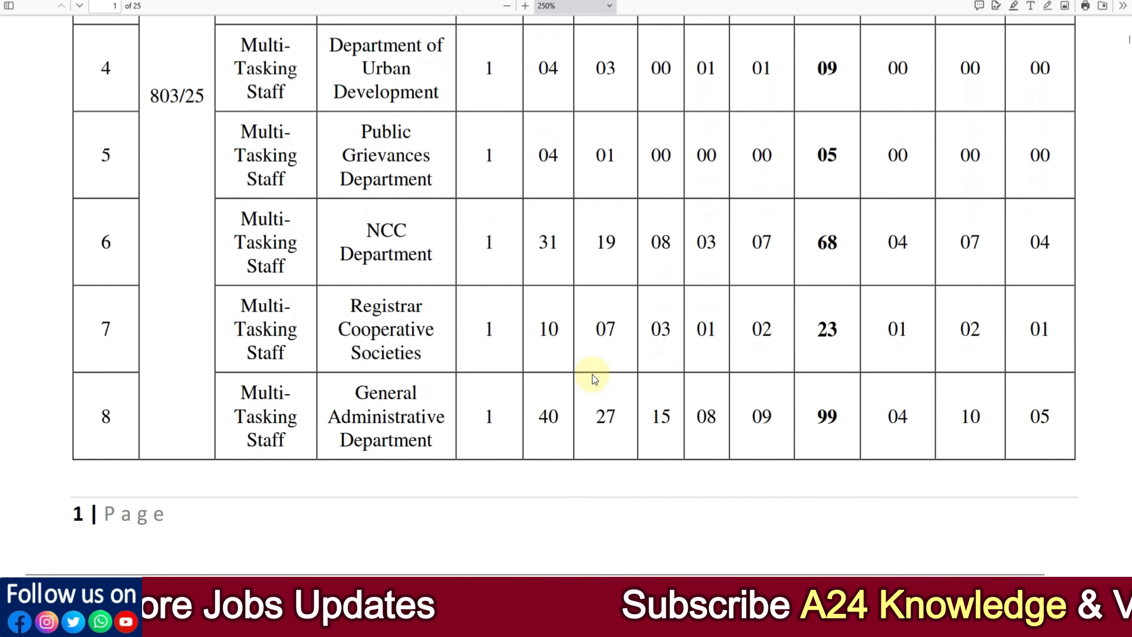
scroll(592, 374, down, 12)
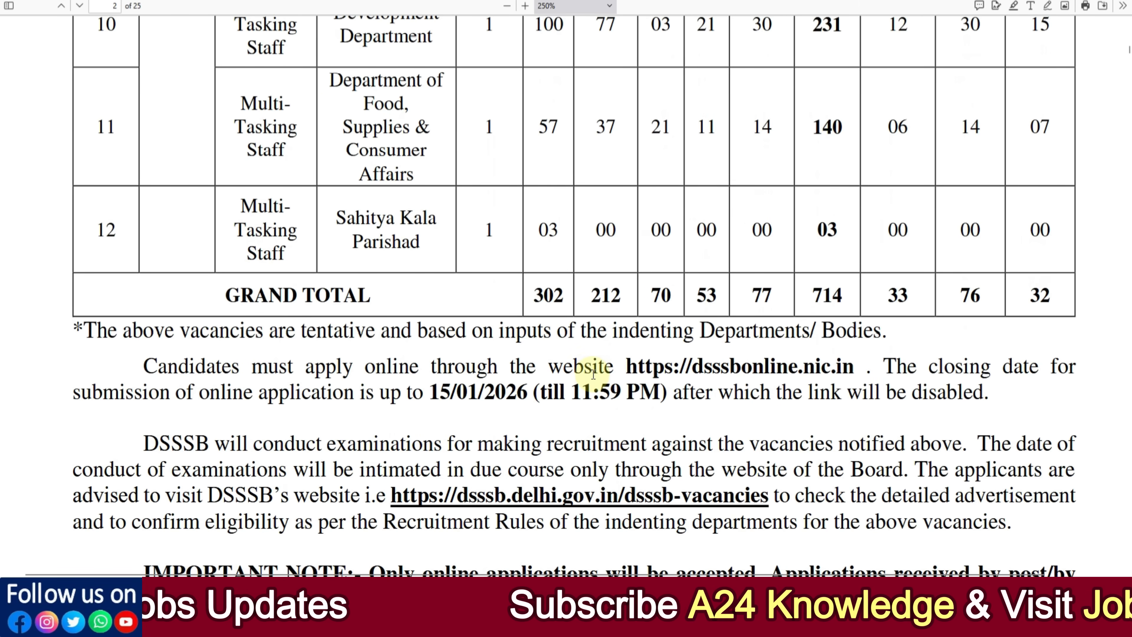
scroll(690, 312, down, 6)
scroll(692, 320, down, 20)
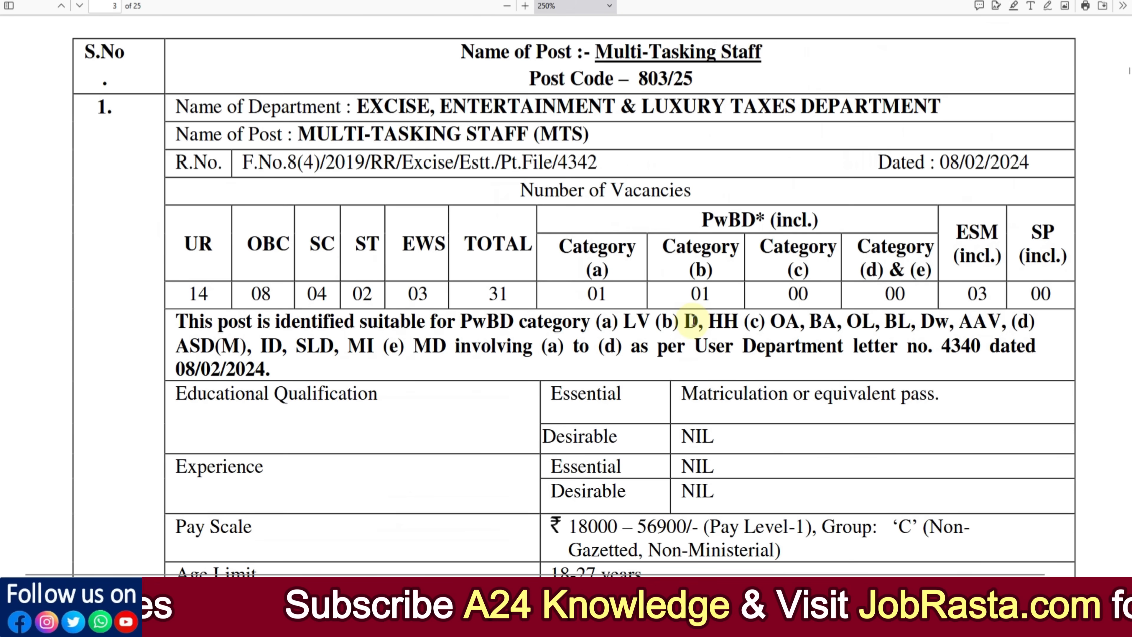
scroll(692, 320, down, 1)
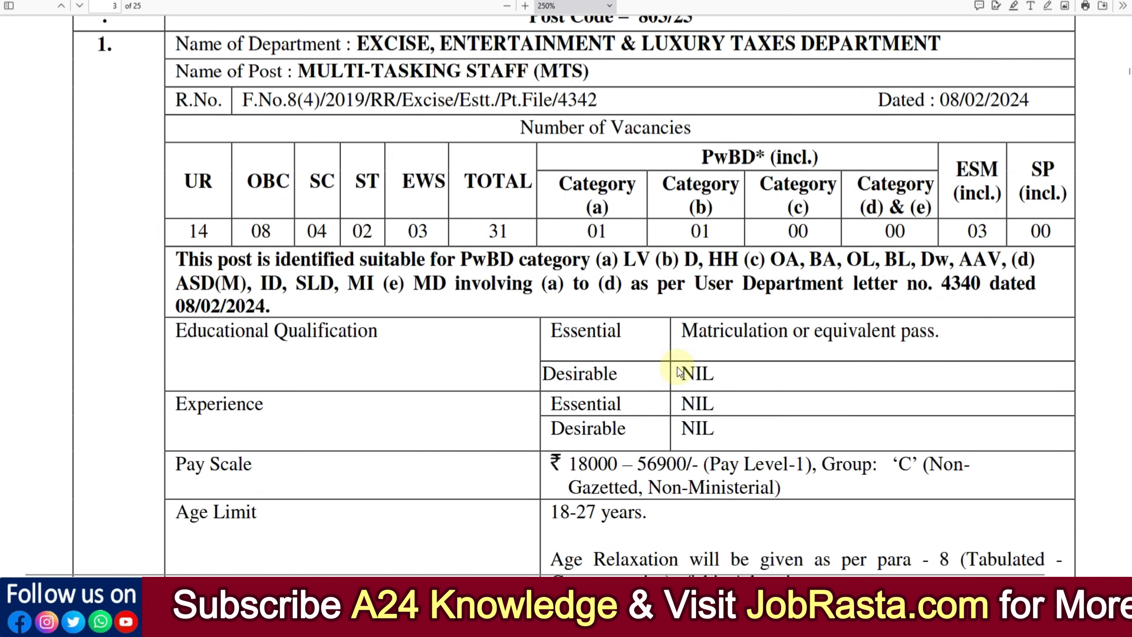
scroll(678, 372, down, 2)
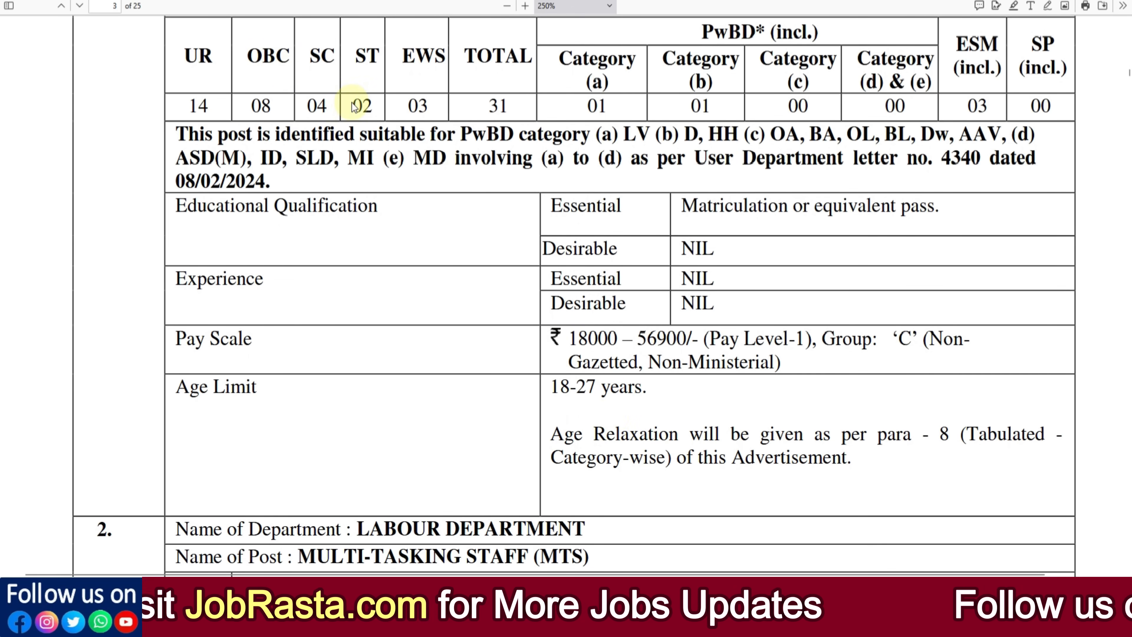
click(236, 0)
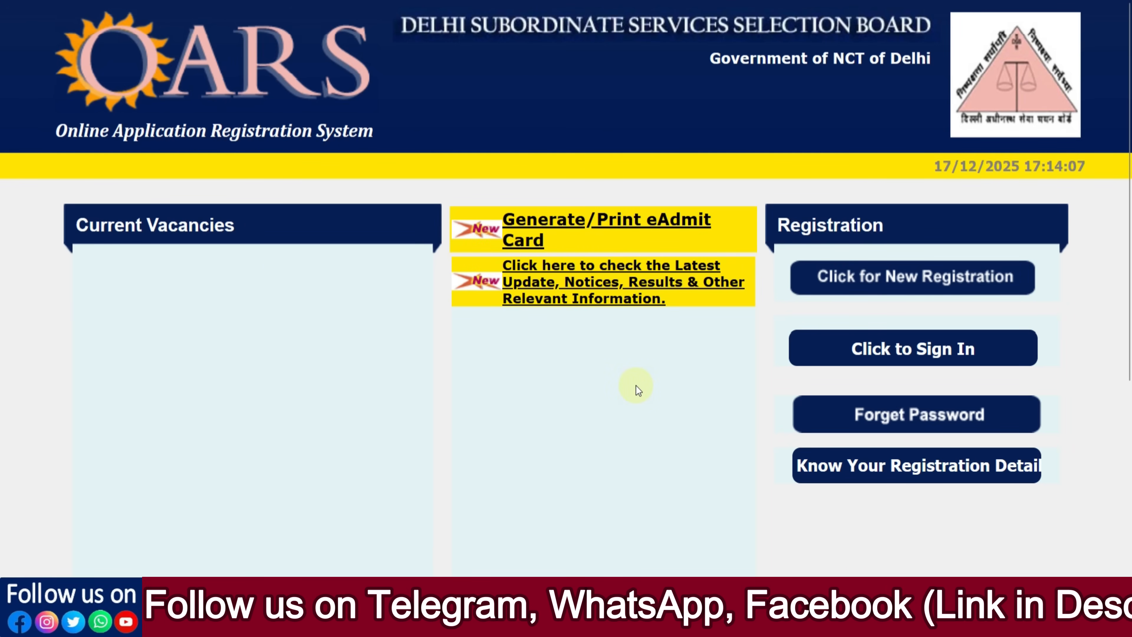
Step: Expand and look over the Registered User Sign In form, then start a new candidate registration
scroll(636, 386, down, 3)
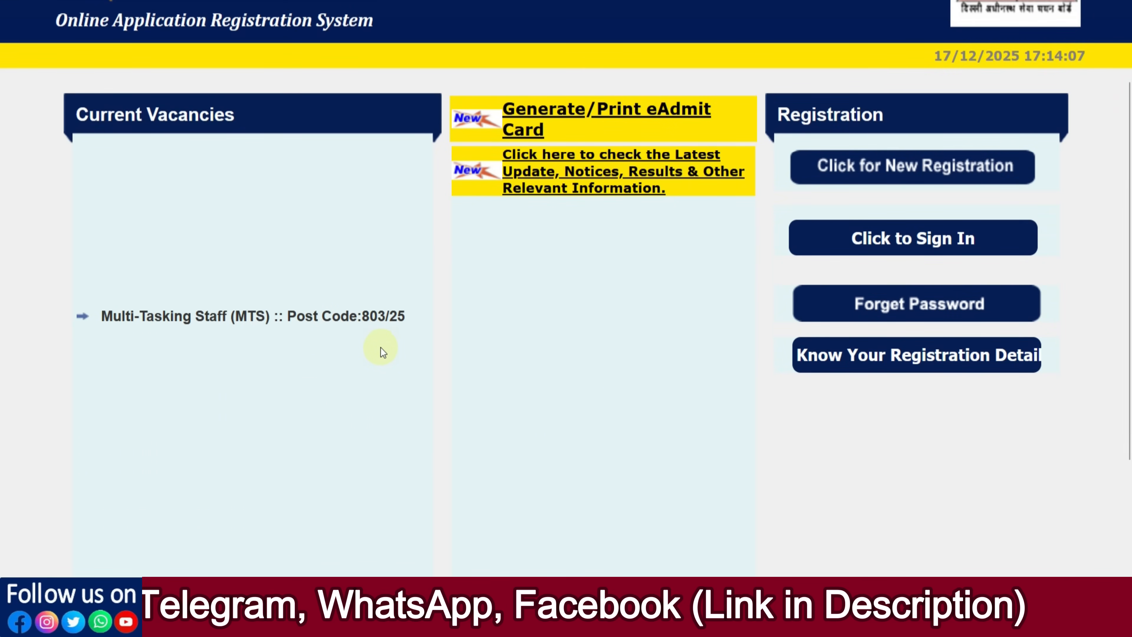
scroll(658, 359, up, 3)
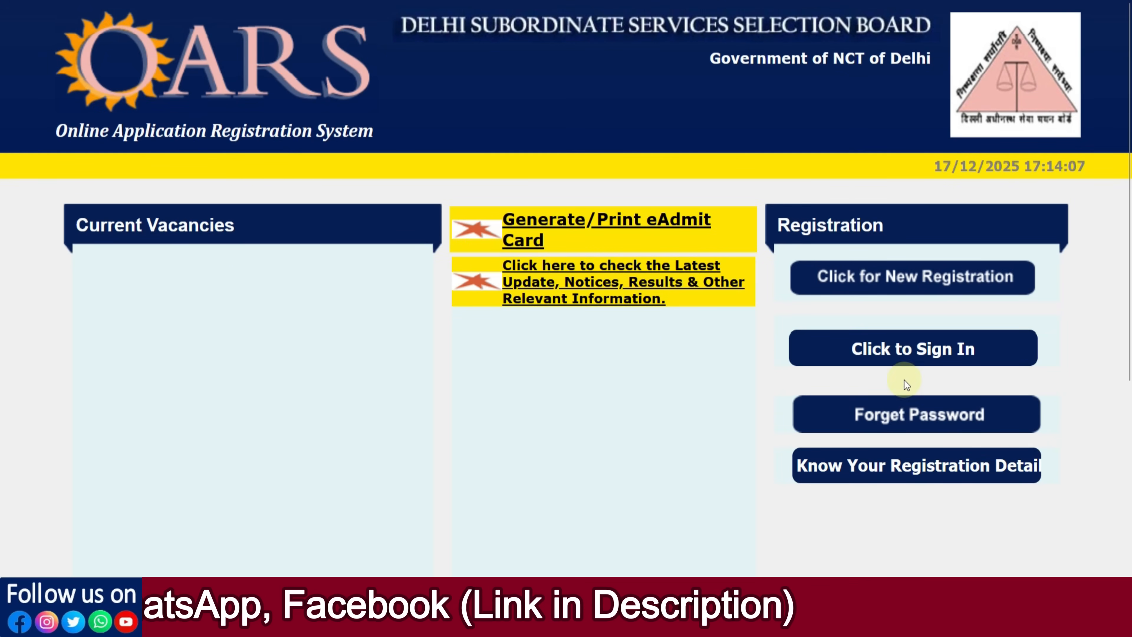
click(901, 355)
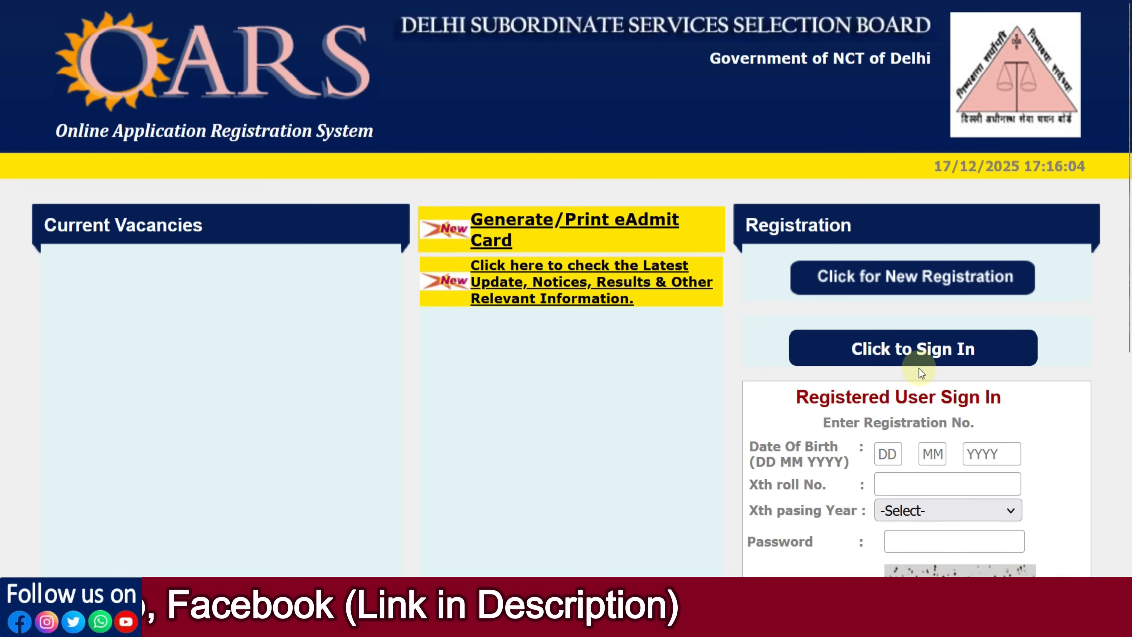
scroll(919, 368, down, 3)
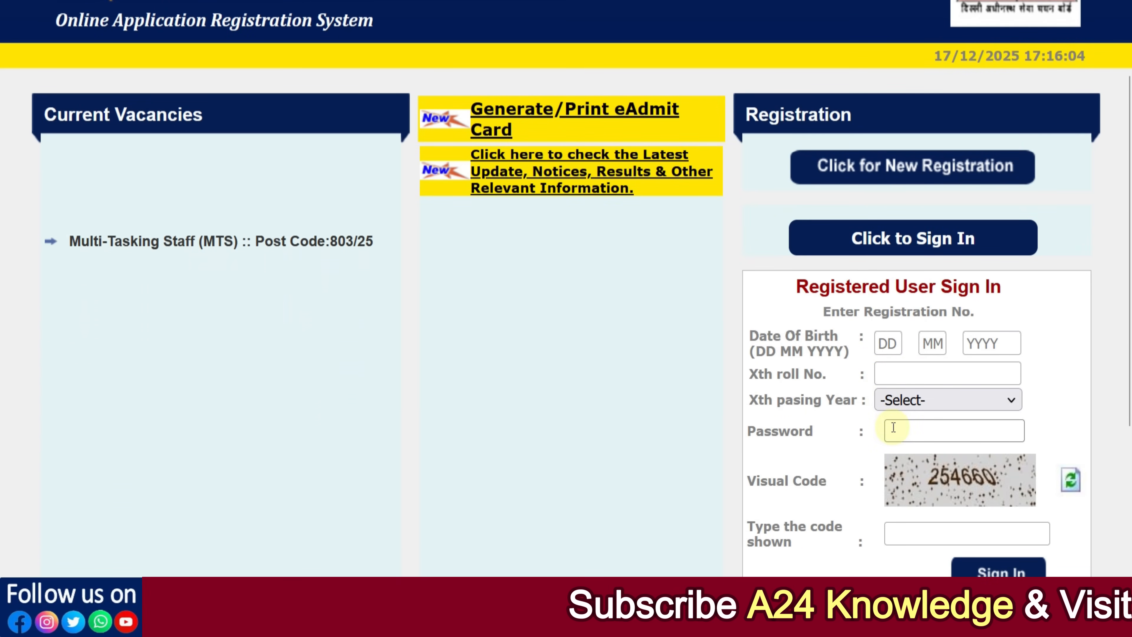
scroll(892, 427, down, 2)
scroll(892, 427, down, 4)
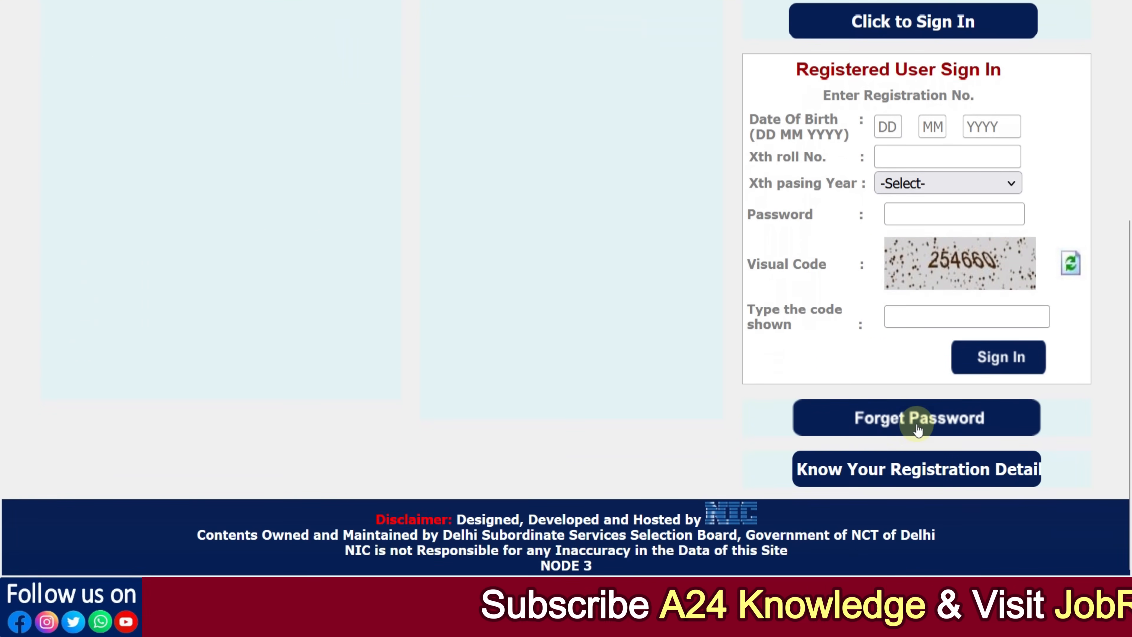
scroll(917, 429, up, 6)
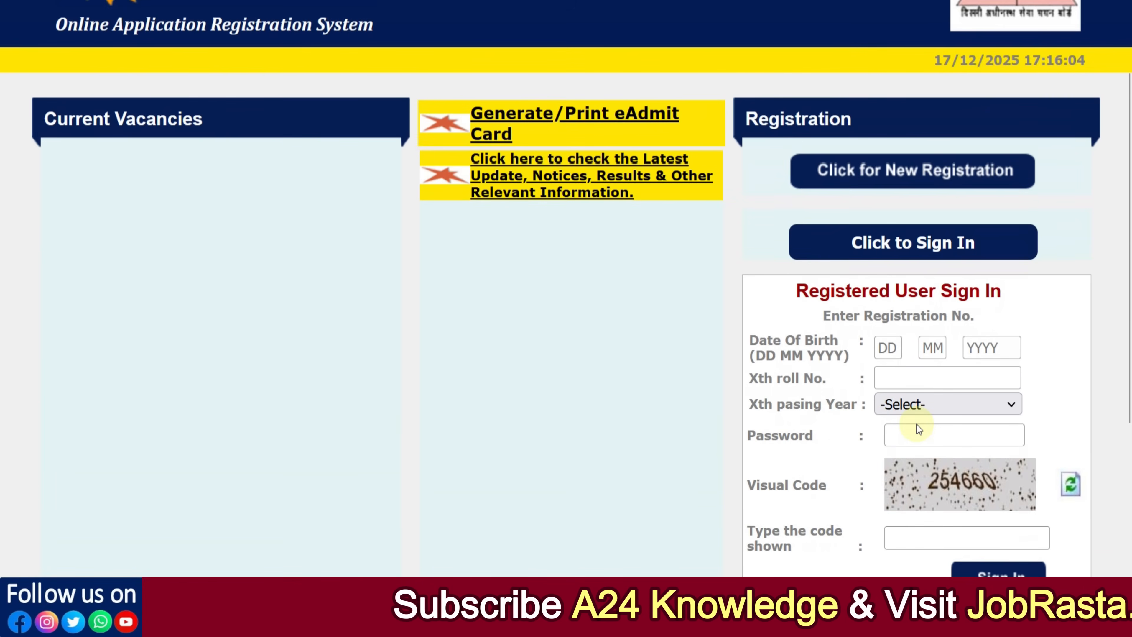
click(904, 178)
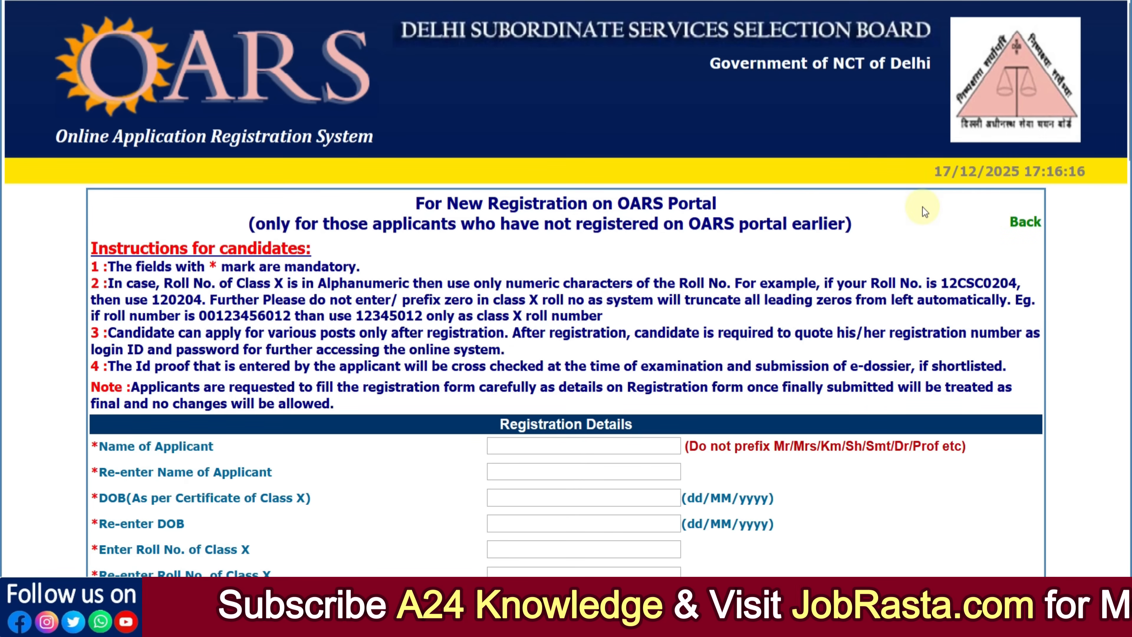
Step: Read the candidate instructions, noting the example roll number, and put the cursor in Name of Applicant
scroll(922, 206, down, 4)
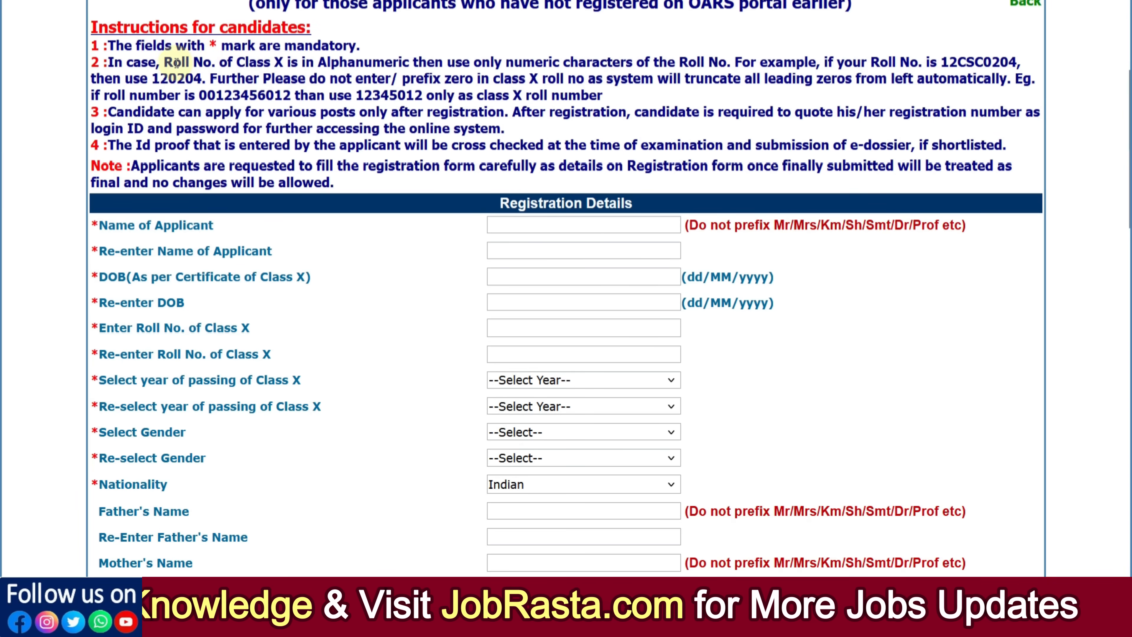
drag(153, 78, 194, 78)
click(193, 78)
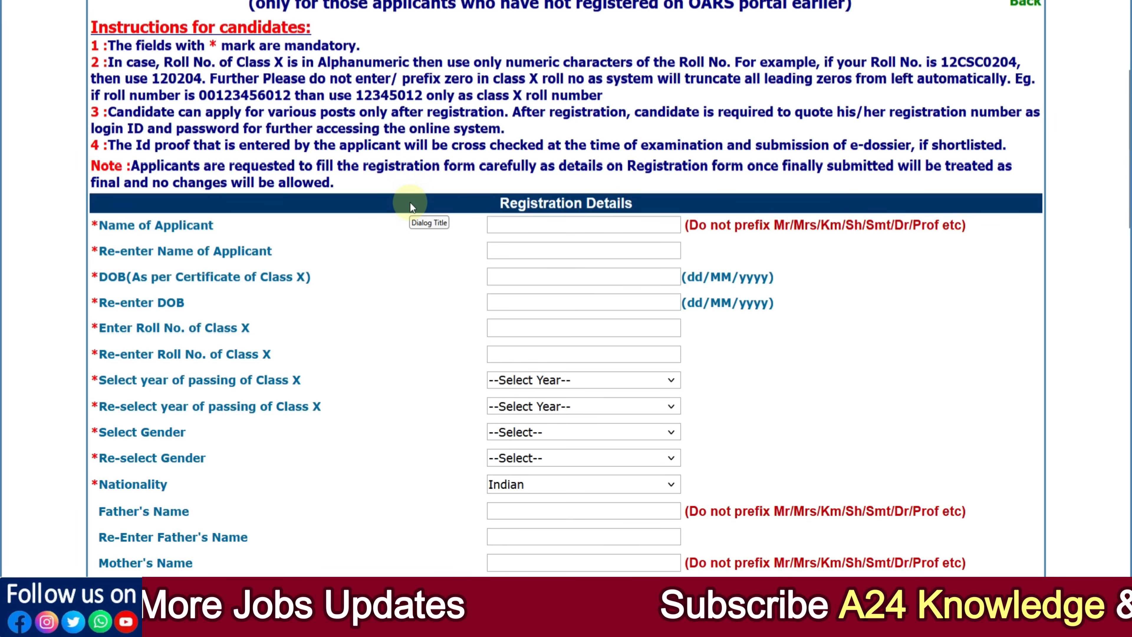
click(509, 228)
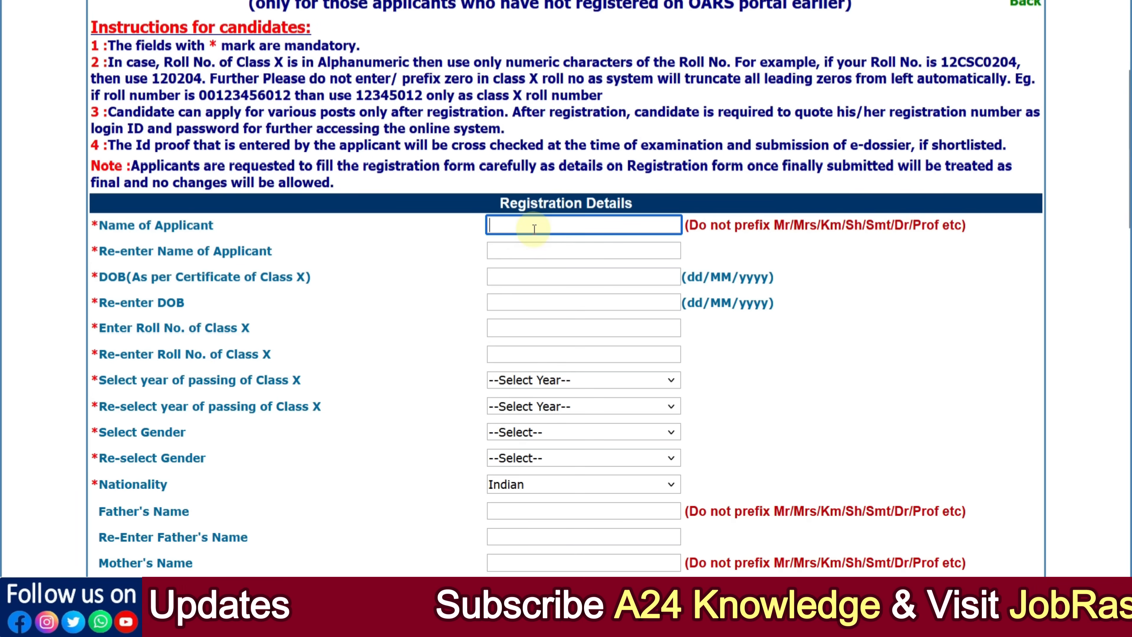
click(517, 252)
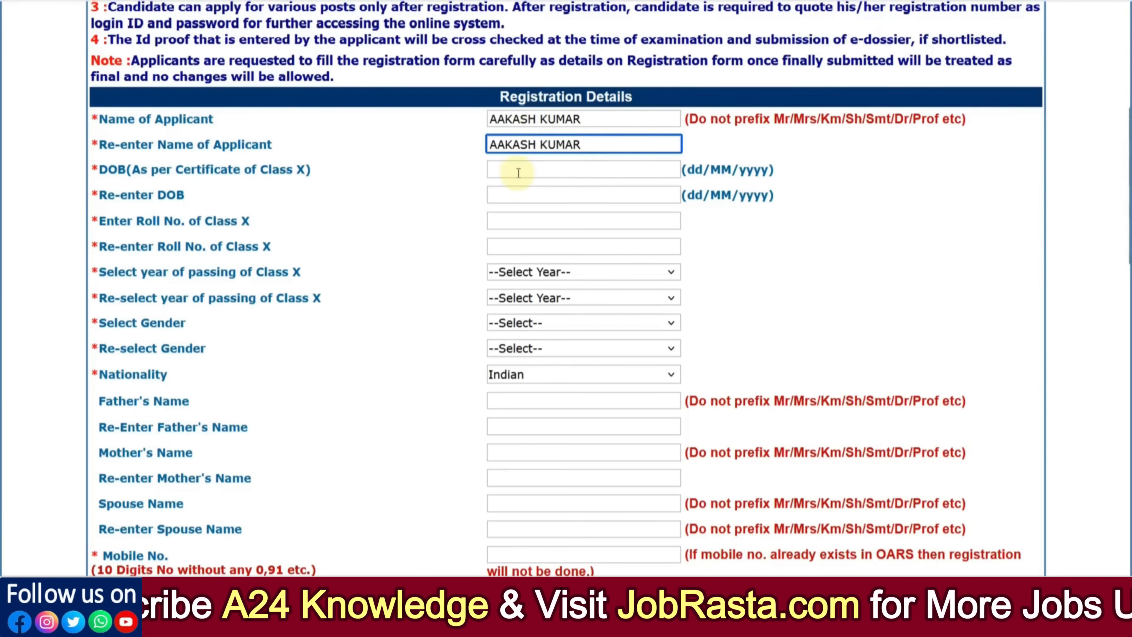
click(514, 172)
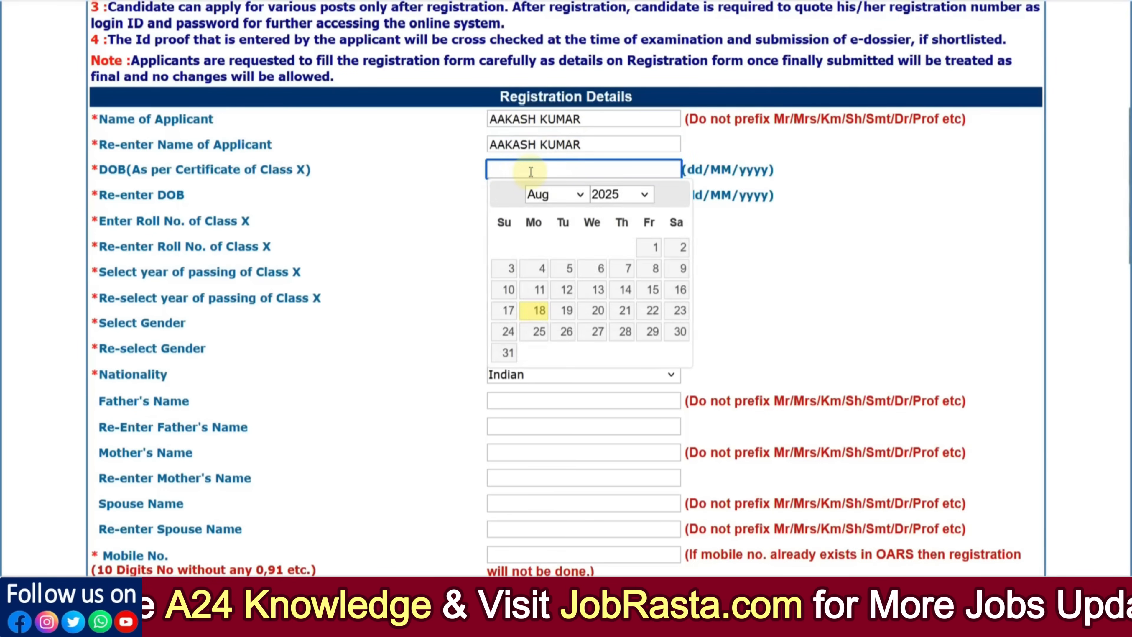
click(601, 194)
scroll(614, 312, down, 6)
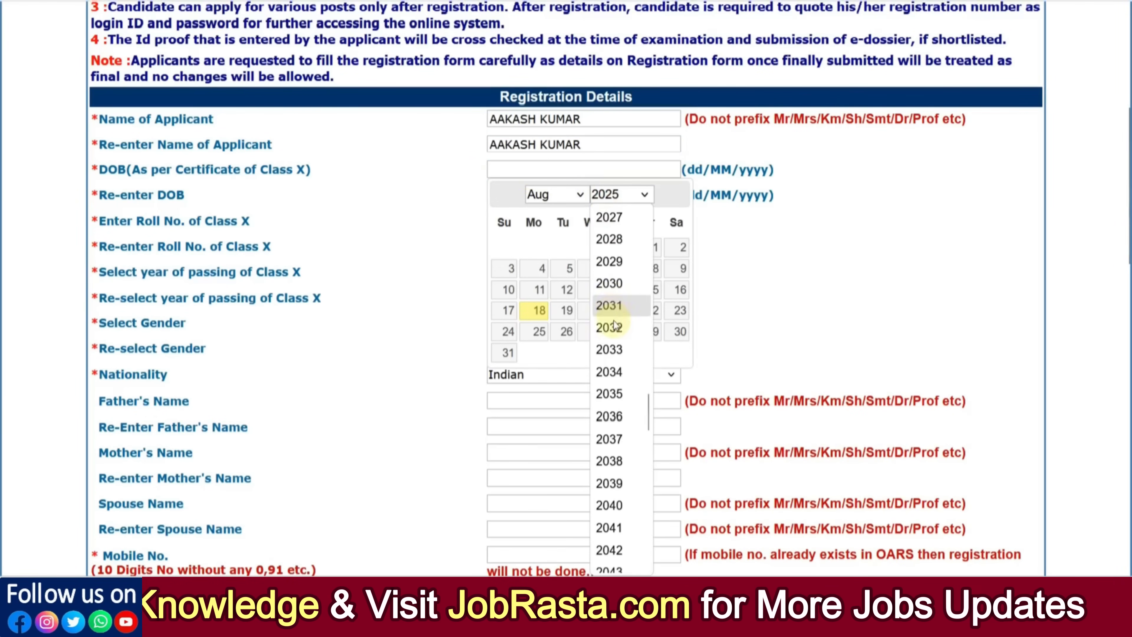
scroll(615, 325, up, 6)
scroll(617, 331, up, 4)
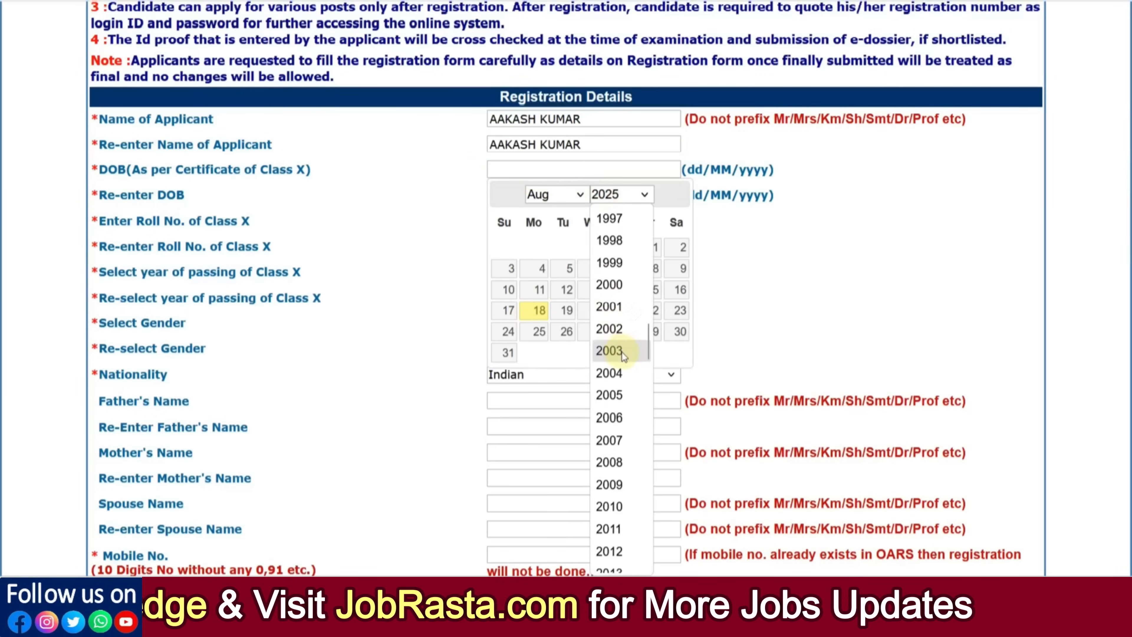
click(619, 333)
click(625, 248)
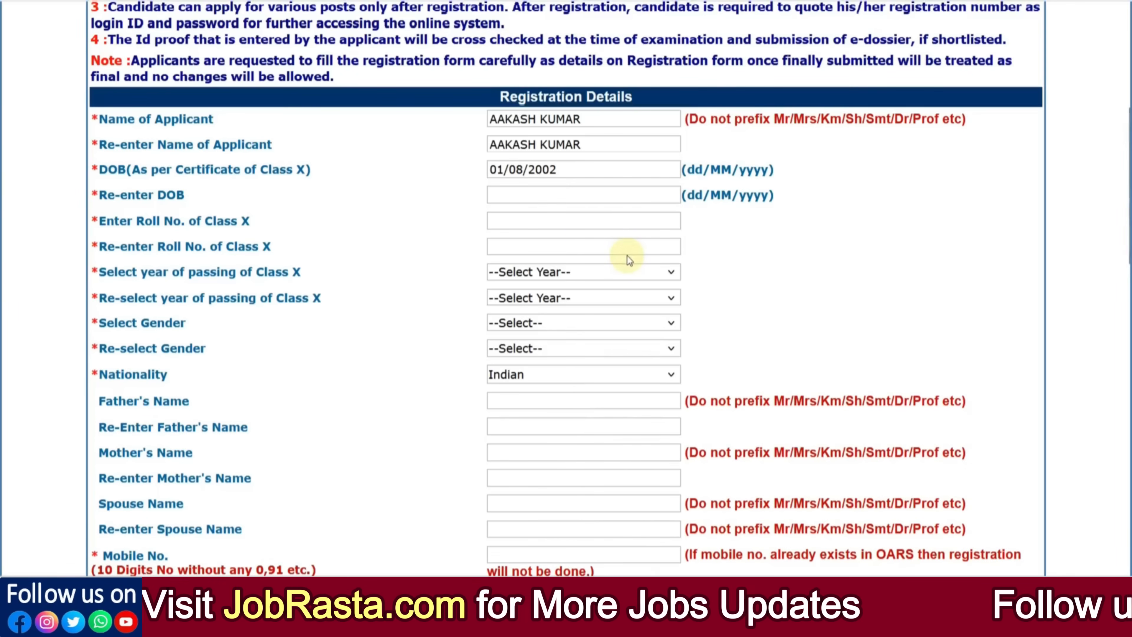
Step: Set the re-entered date of birth to 01/08/2002 as well
click(543, 199)
click(599, 223)
scroll(615, 312, up, 3)
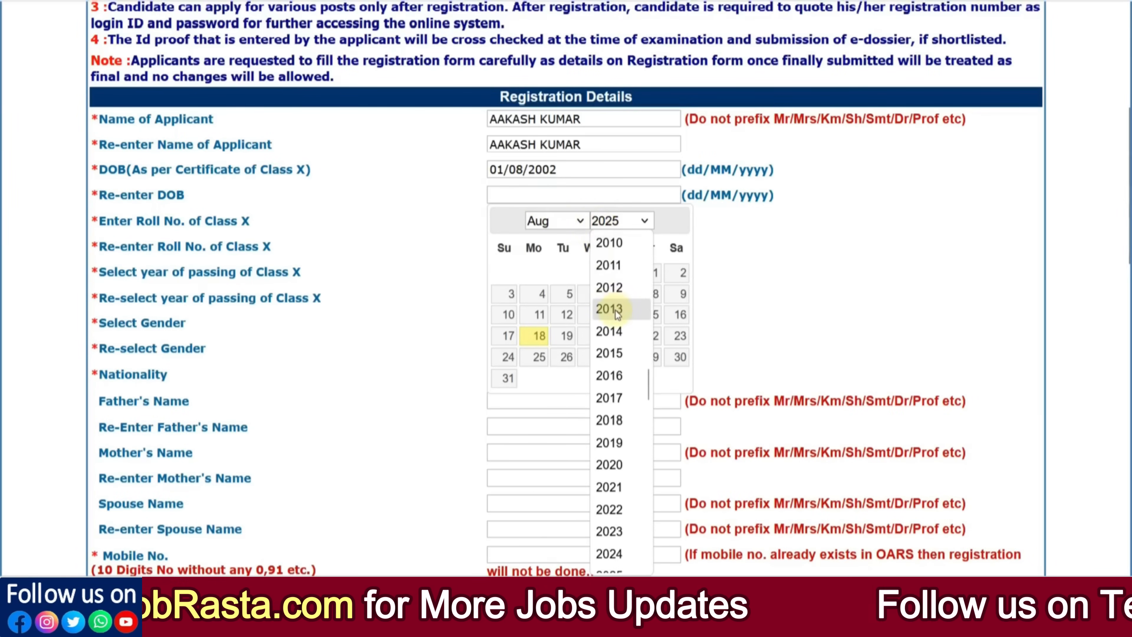
scroll(623, 319, up, 3)
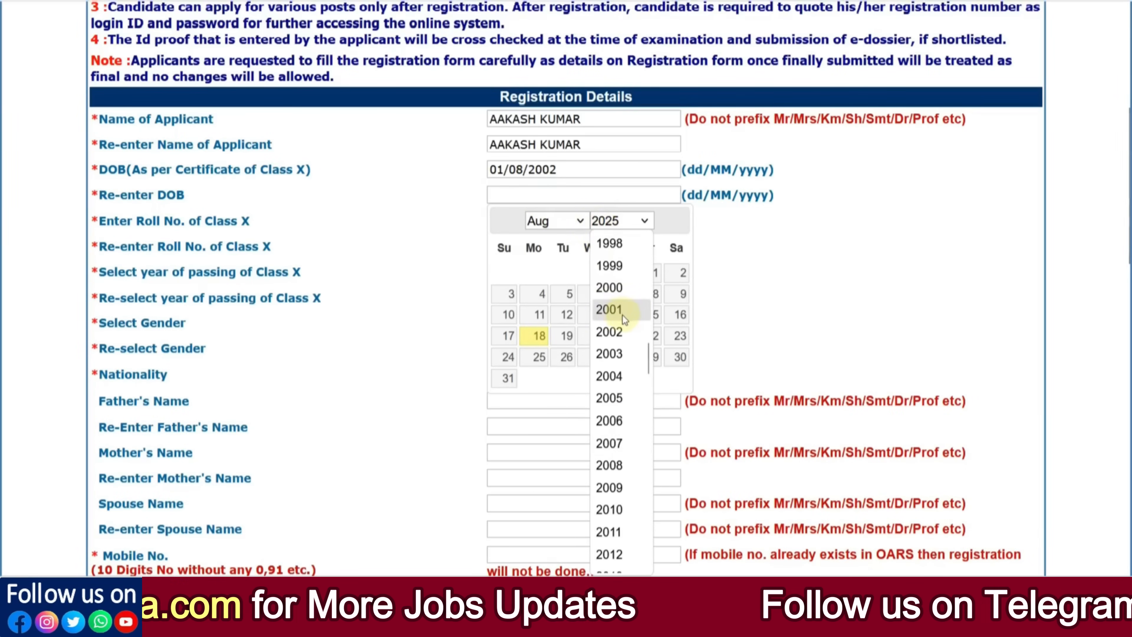
click(621, 332)
click(624, 272)
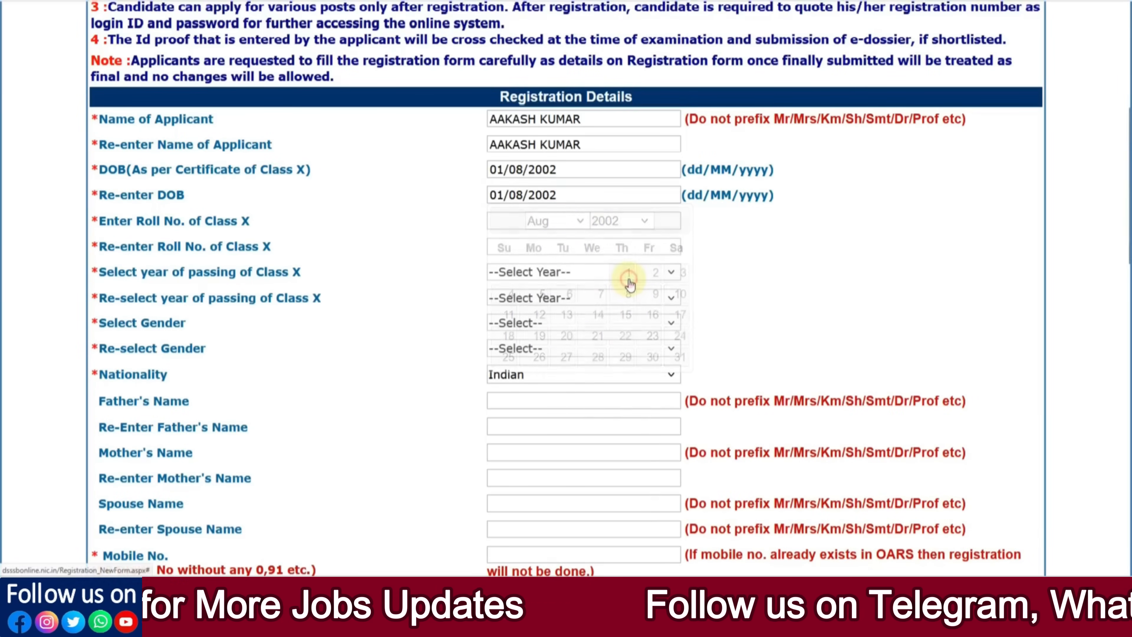
click(513, 221)
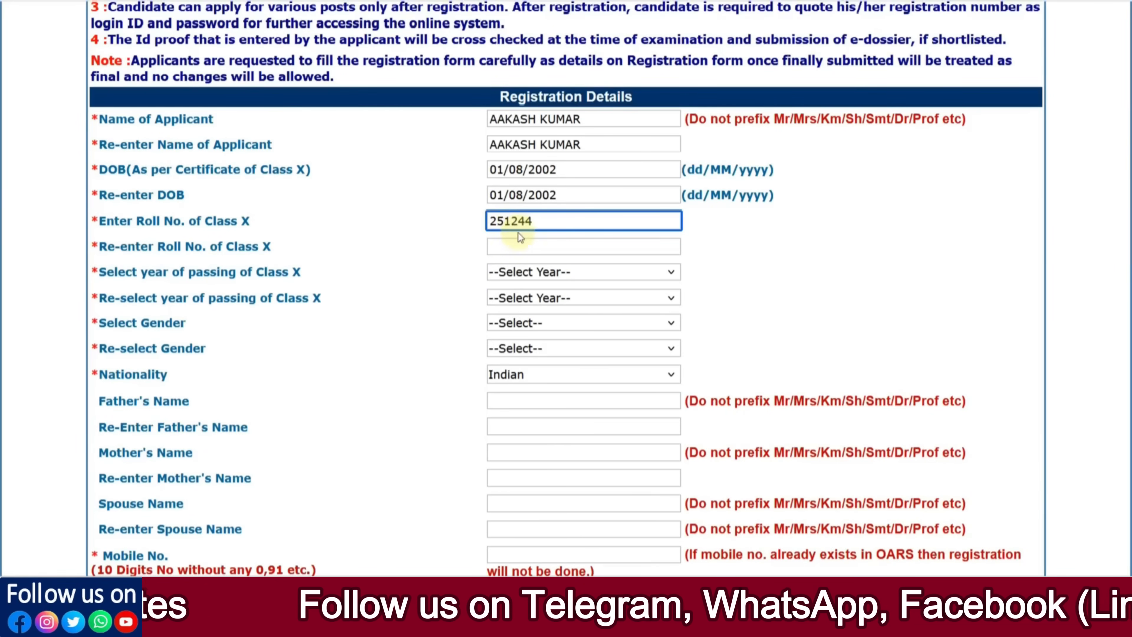
click(514, 246)
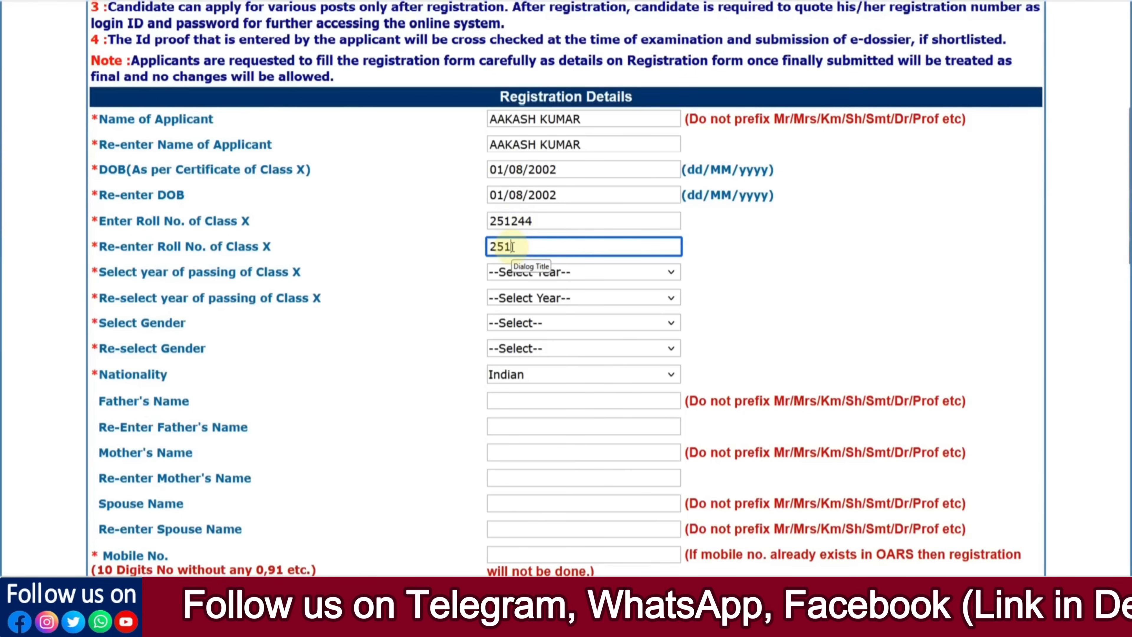
click(437, 257)
Step: Set the Class X passing year to 2019 in both passing year dropdowns
click(518, 274)
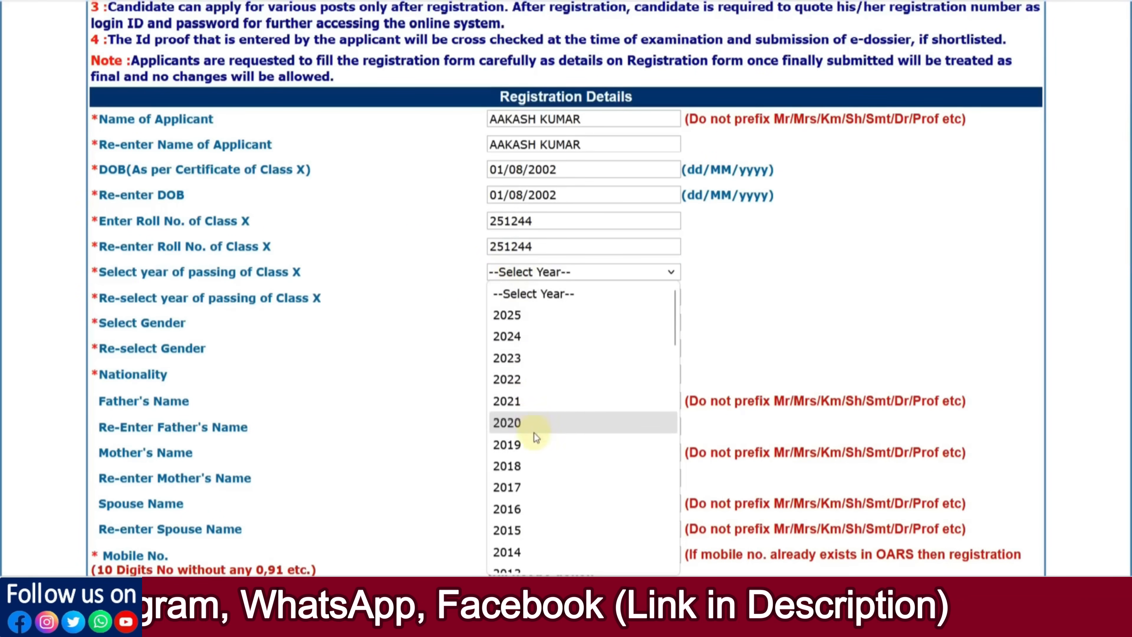
click(531, 443)
click(534, 306)
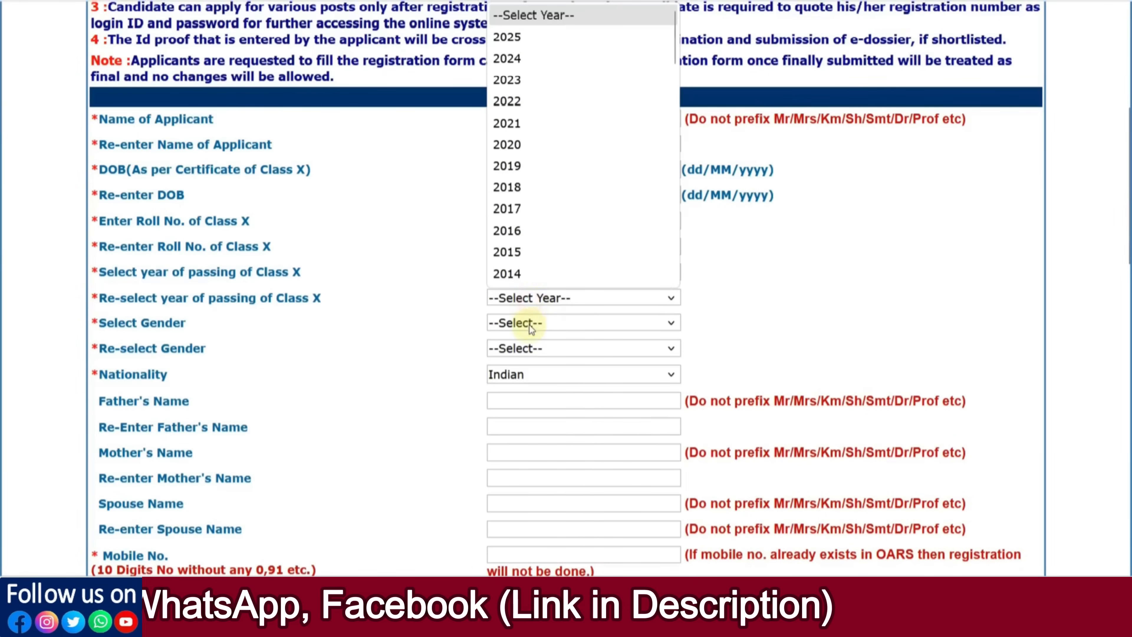
click(517, 178)
Step: Choose Male for both the gender and the re-selected gender
scroll(444, 259, down, 3)
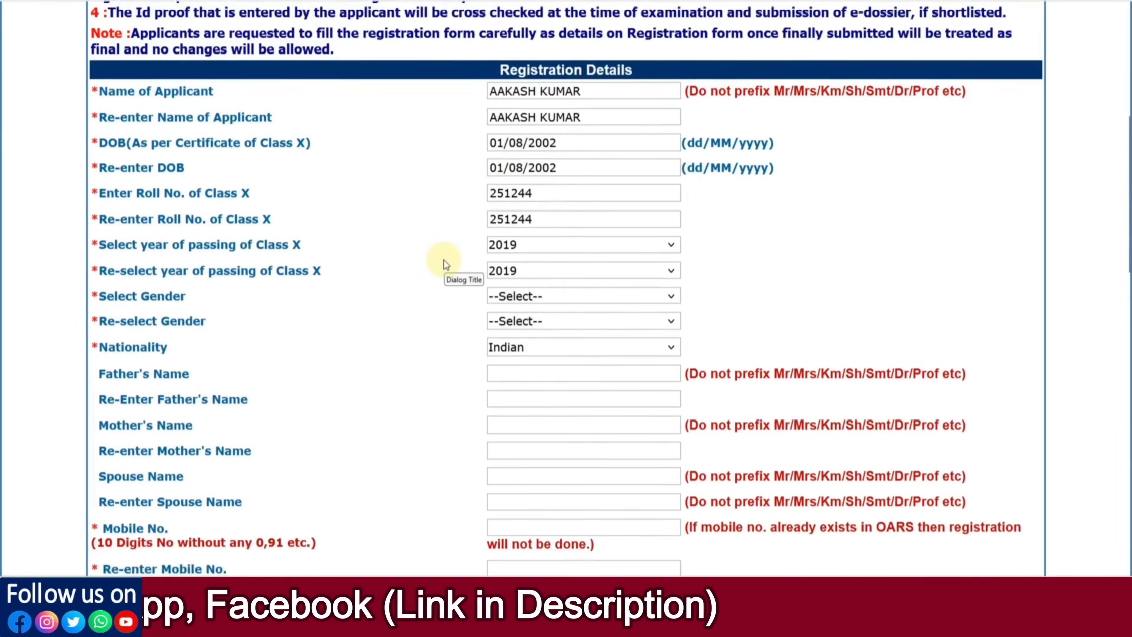
click(509, 213)
click(508, 254)
click(510, 241)
click(510, 283)
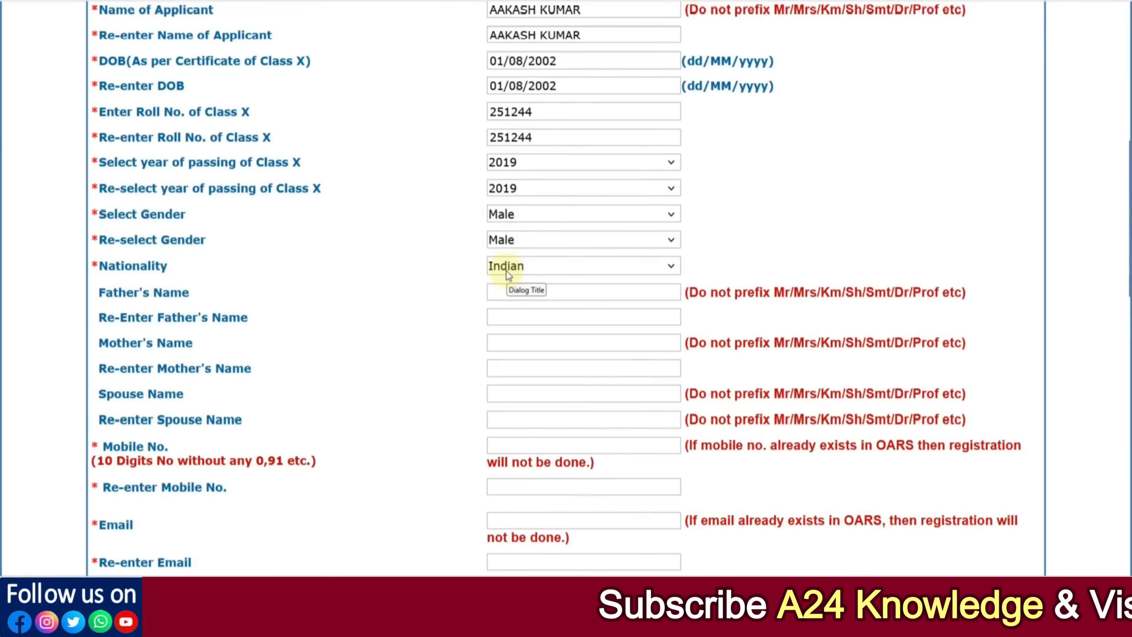
scroll(506, 270, down, 3)
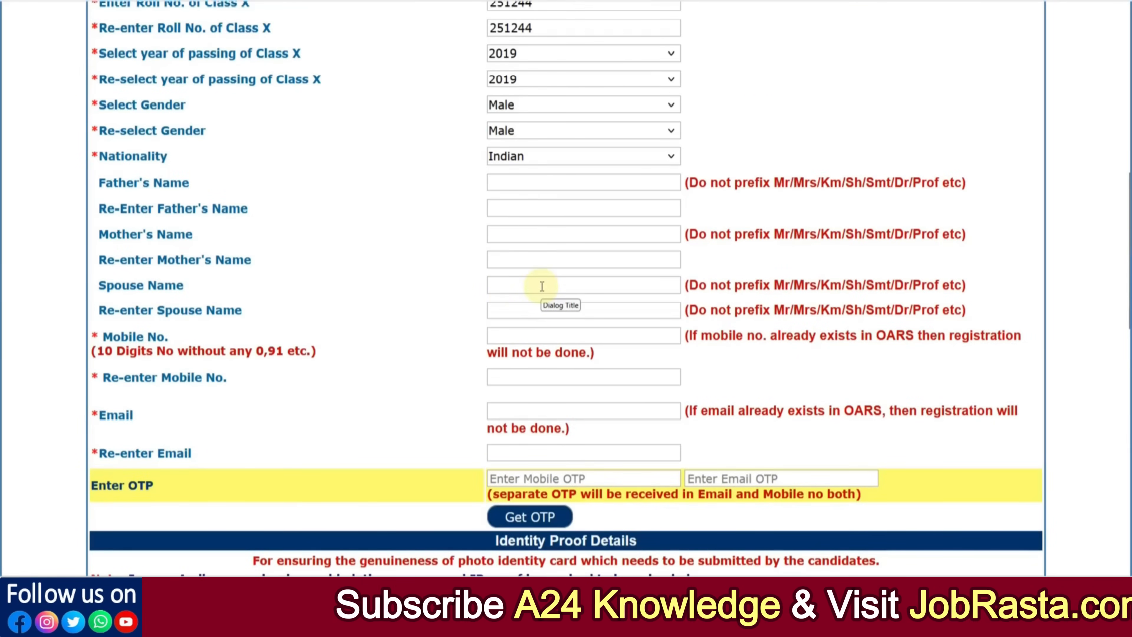
scroll(542, 286, down, 2)
drag(113, 228, 168, 231)
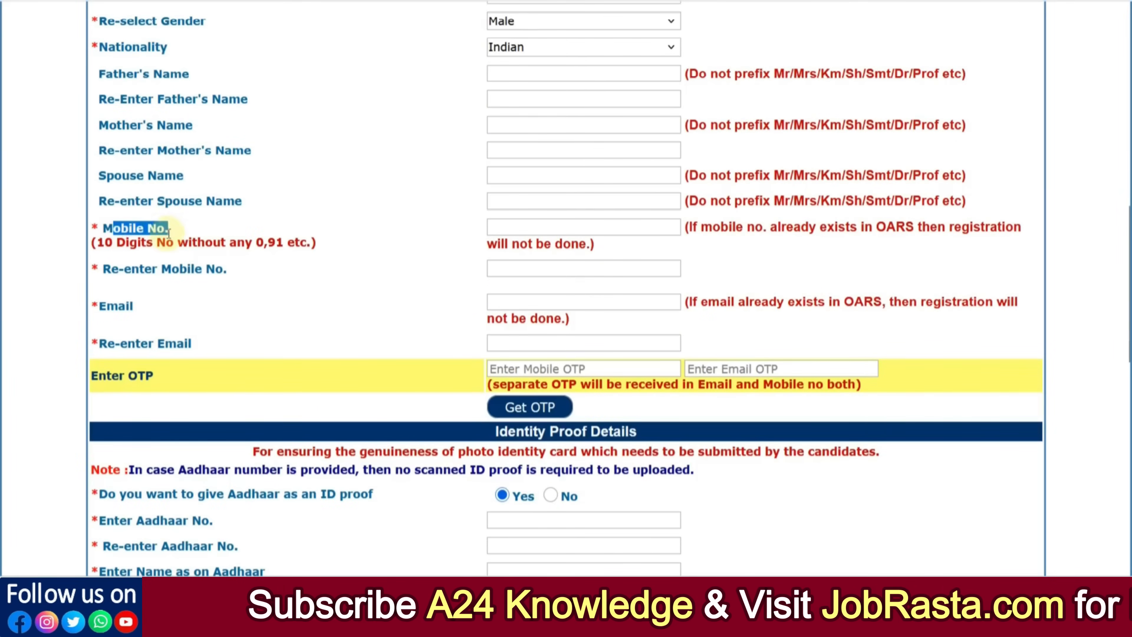
drag(108, 307, 129, 307)
click(167, 307)
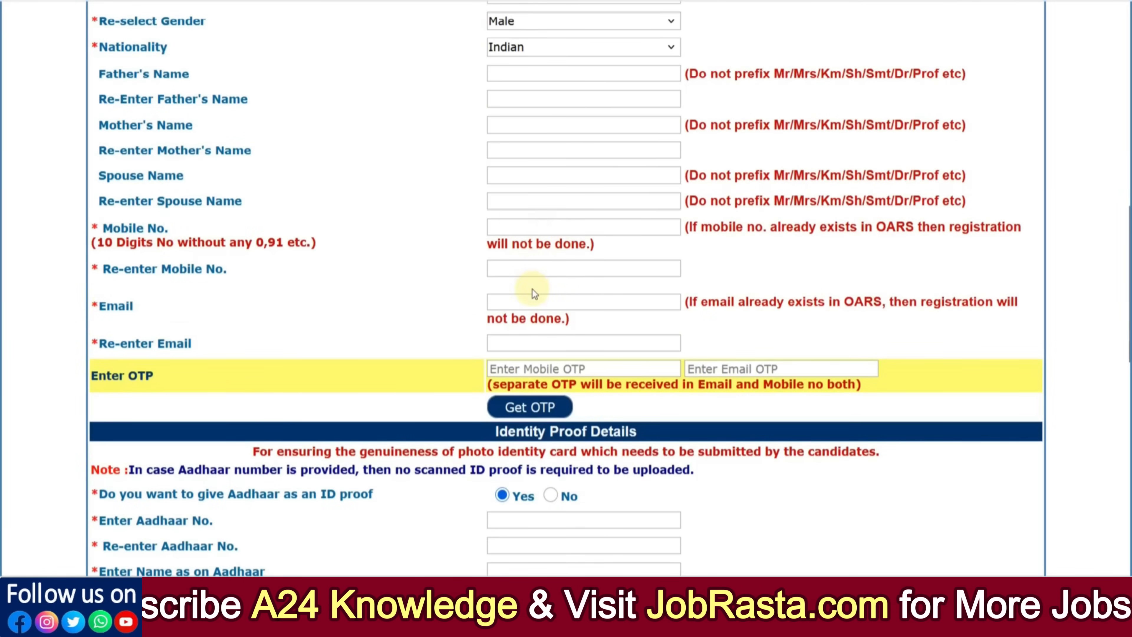
scroll(533, 289, down, 2)
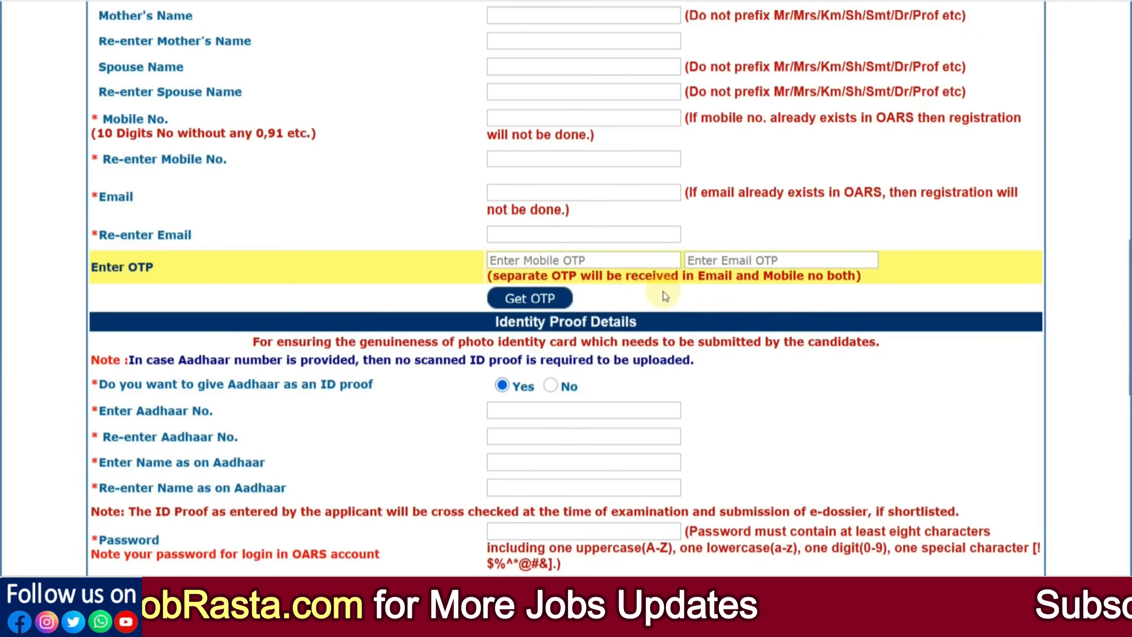
scroll(663, 291, down, 5)
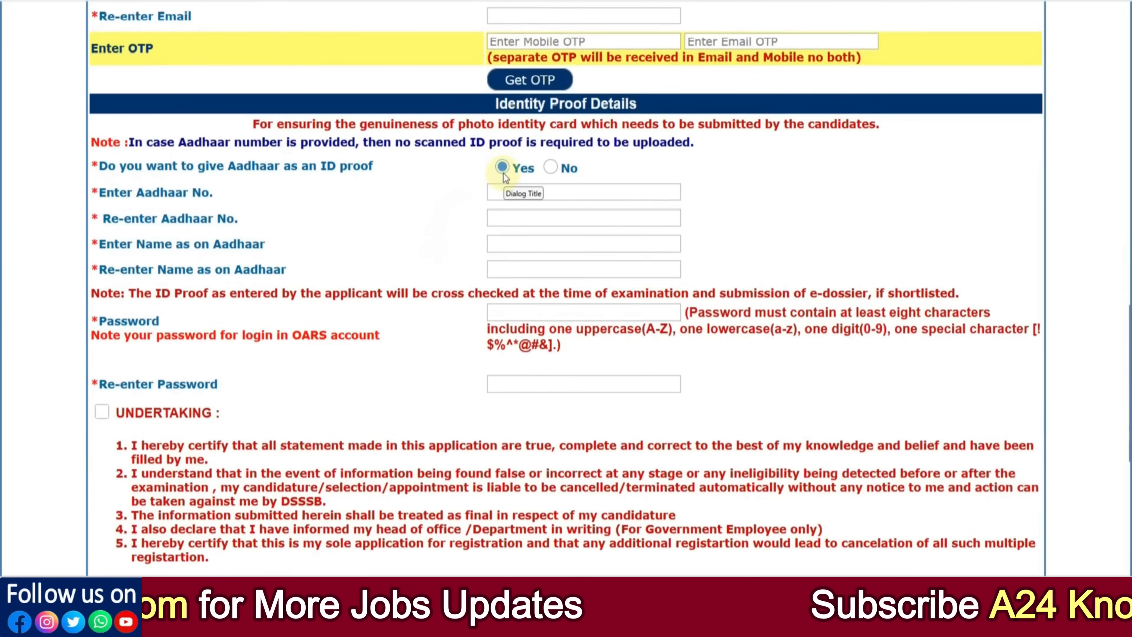
click(506, 193)
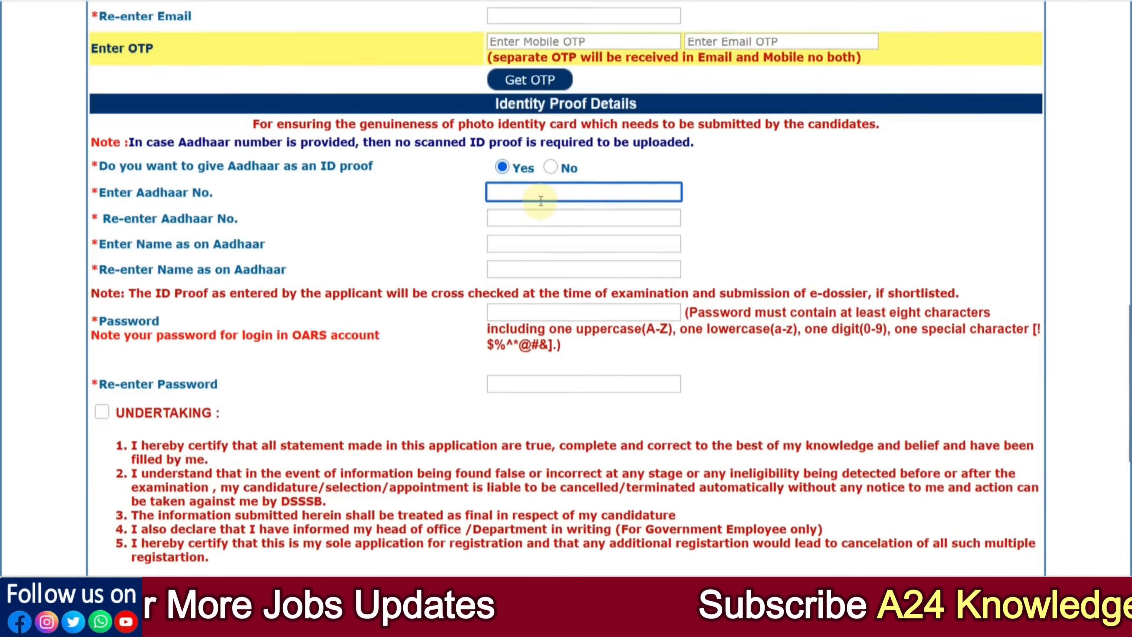
click(533, 217)
click(429, 238)
click(514, 247)
click(441, 262)
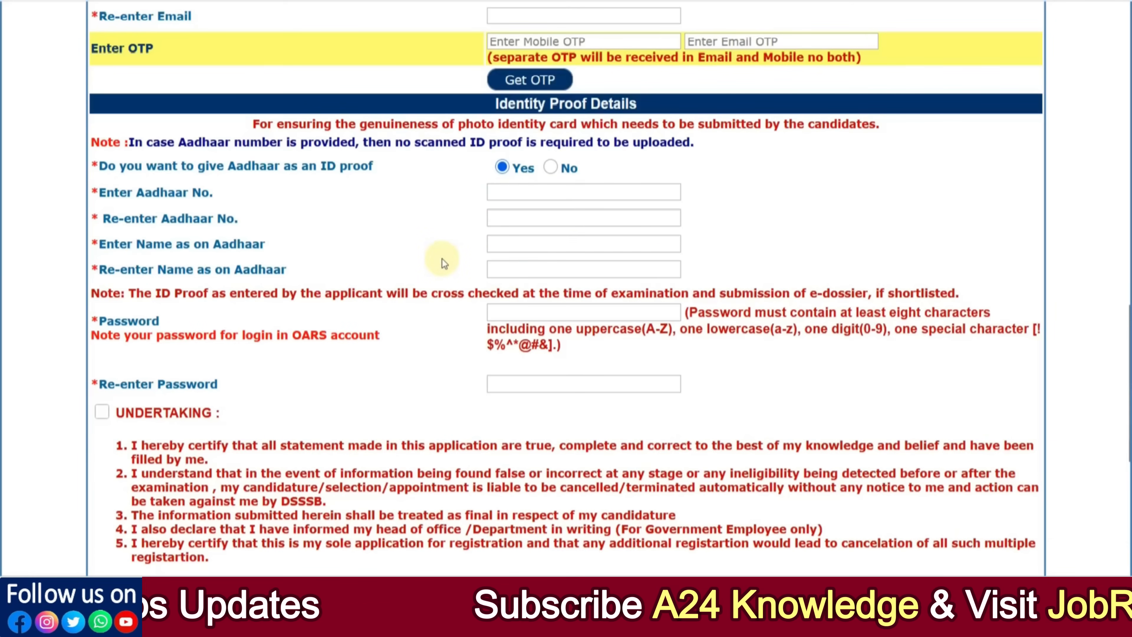
scroll(442, 258, down, 2)
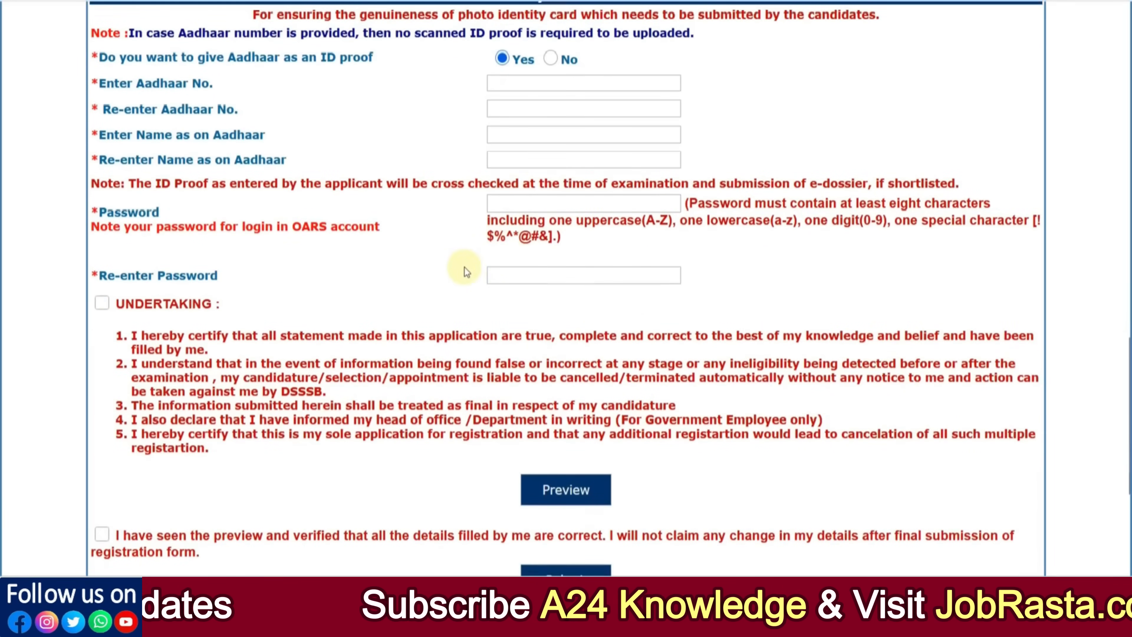
scroll(448, 253, up, 2)
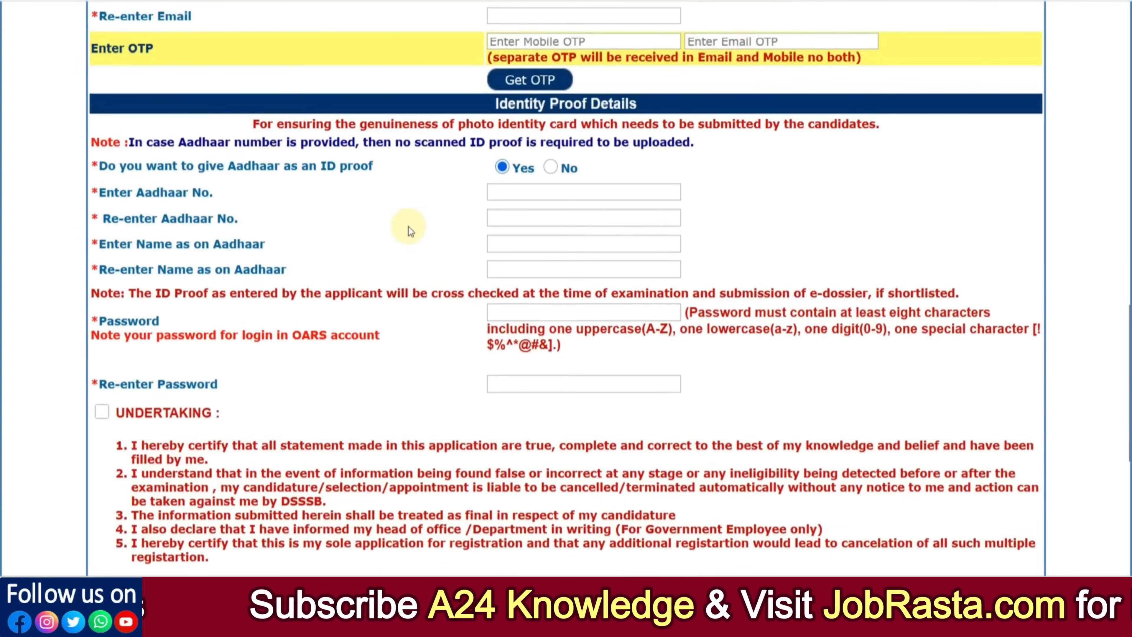
Step: Answer No to Aadhaar and choose PAN Card as the ID proof type
click(551, 168)
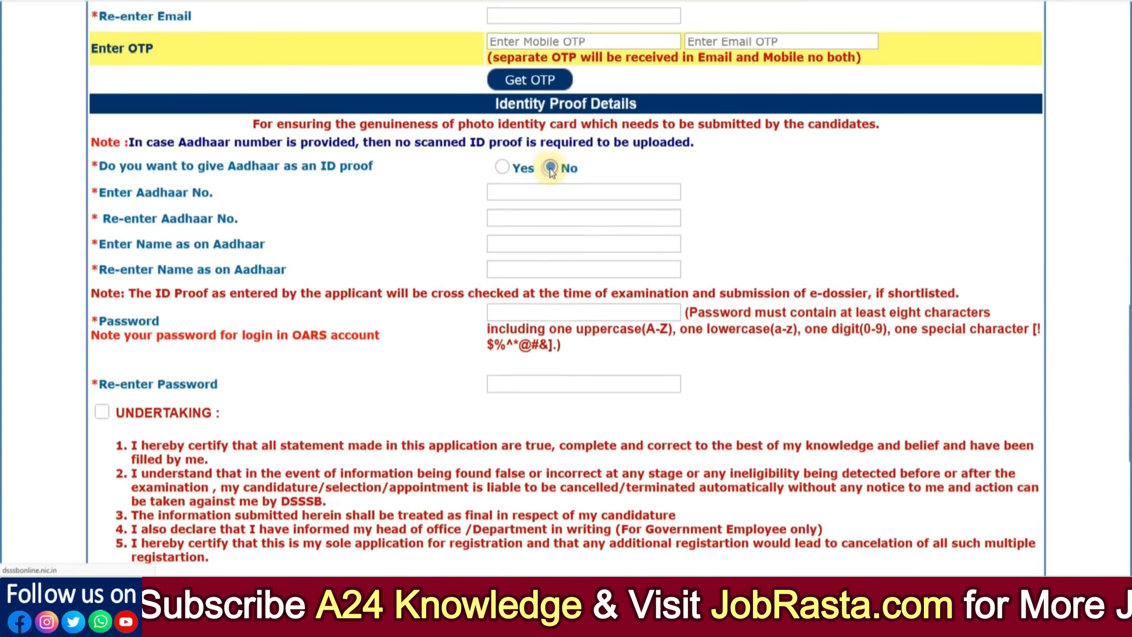
click(546, 175)
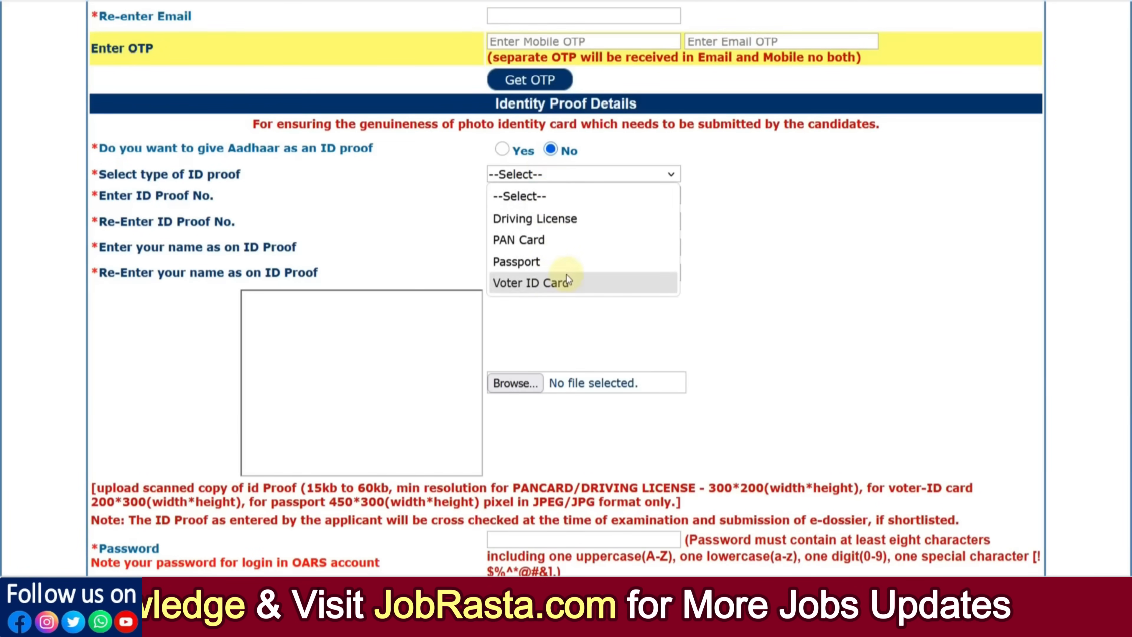
click(554, 241)
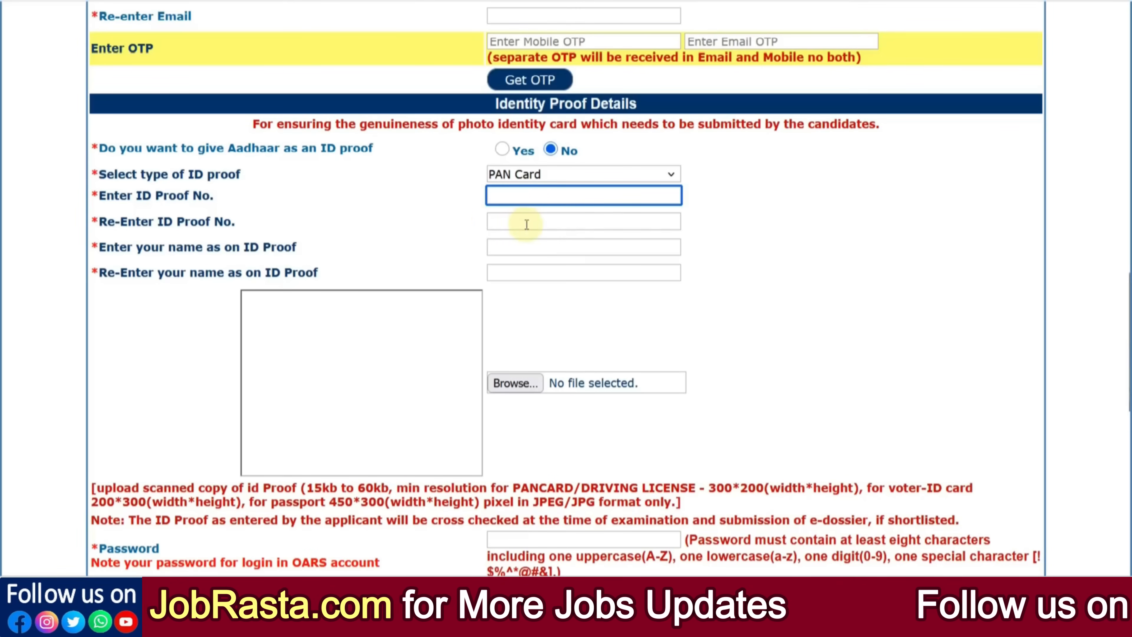
Step: Review the scanned-copy upload requirements, highlighting the driving licence resolution rule
scroll(474, 267, down, 3)
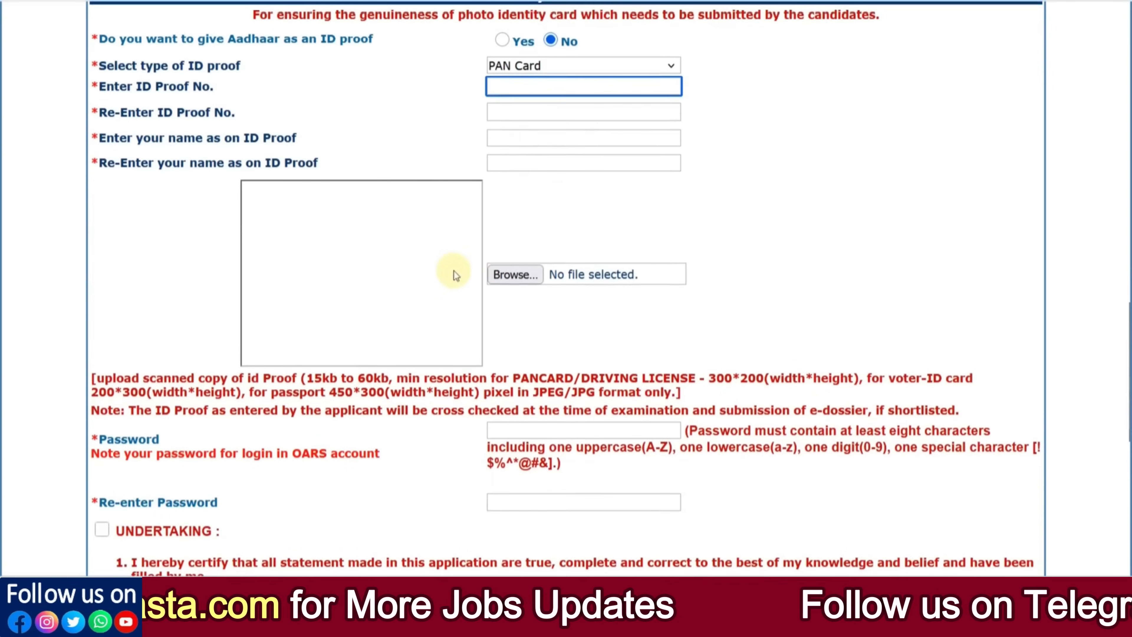
scroll(379, 248, down, 2)
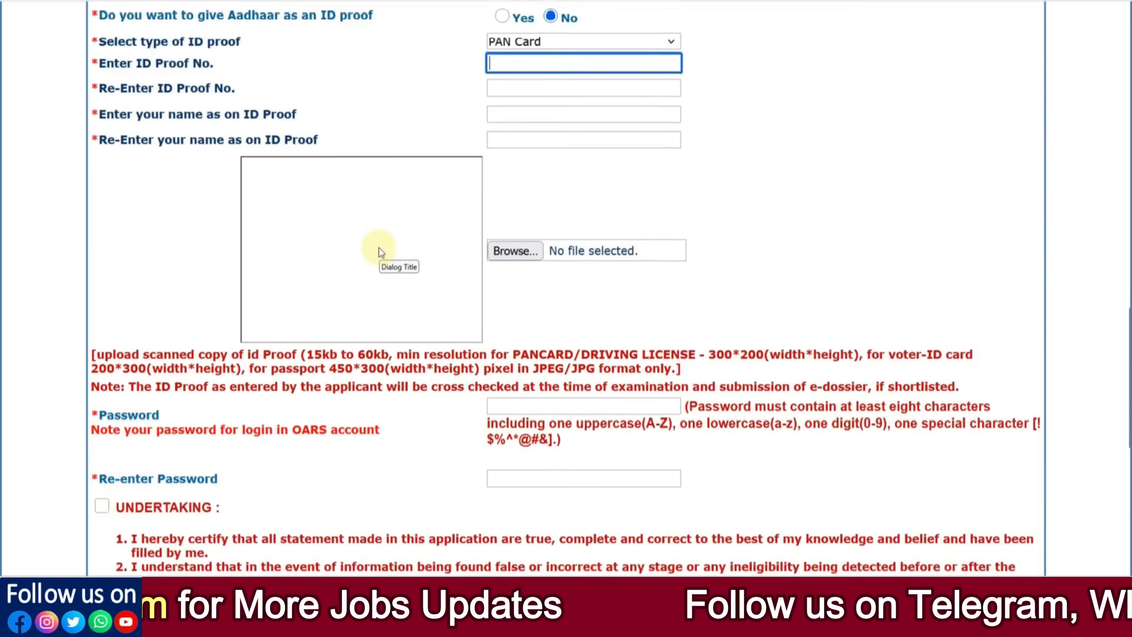
drag(260, 269, 375, 270)
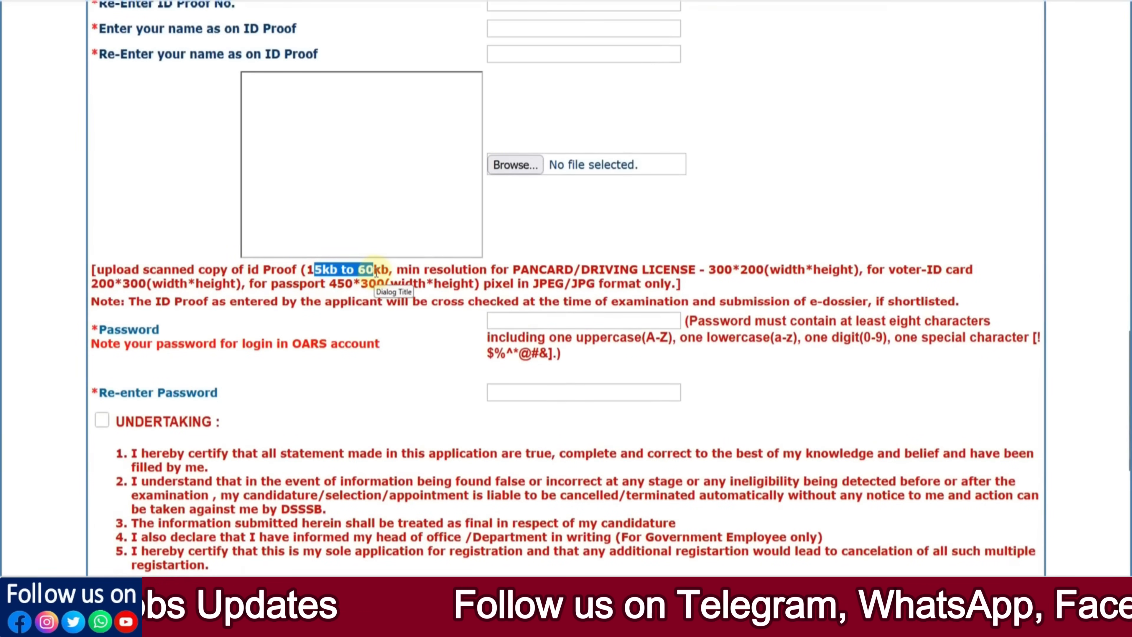
drag(580, 270, 747, 270)
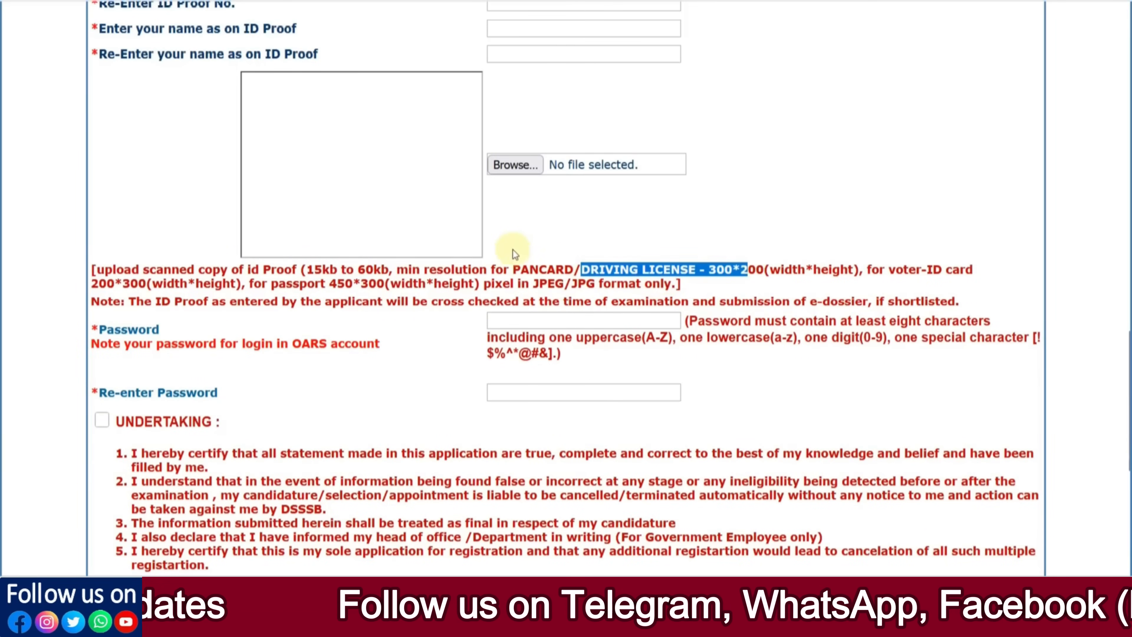
click(520, 257)
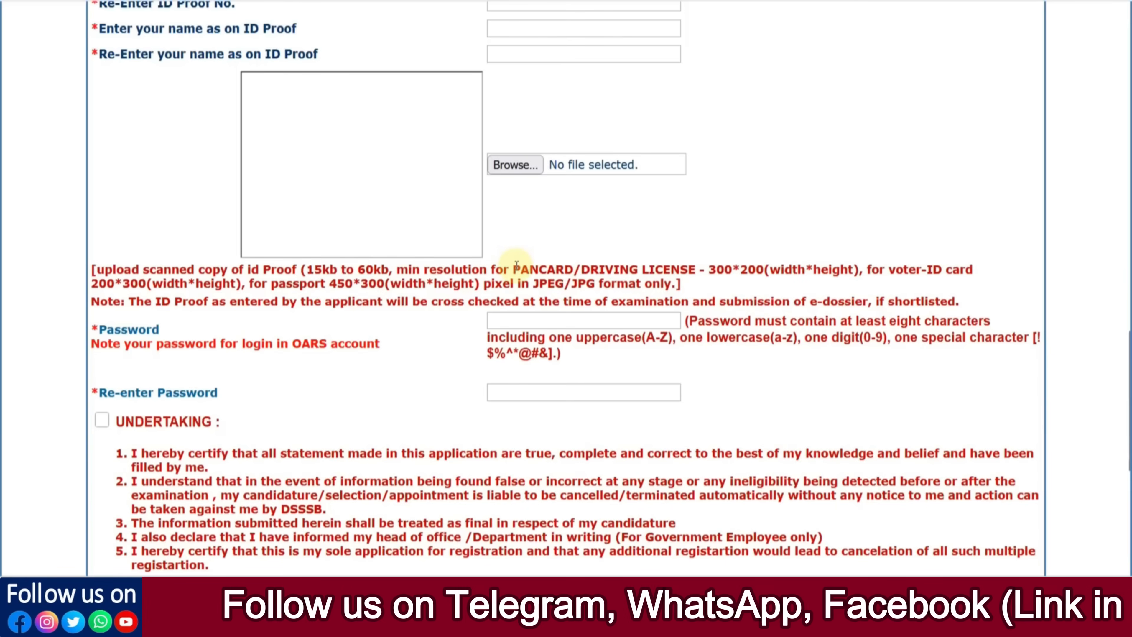
scroll(516, 264, down, 3)
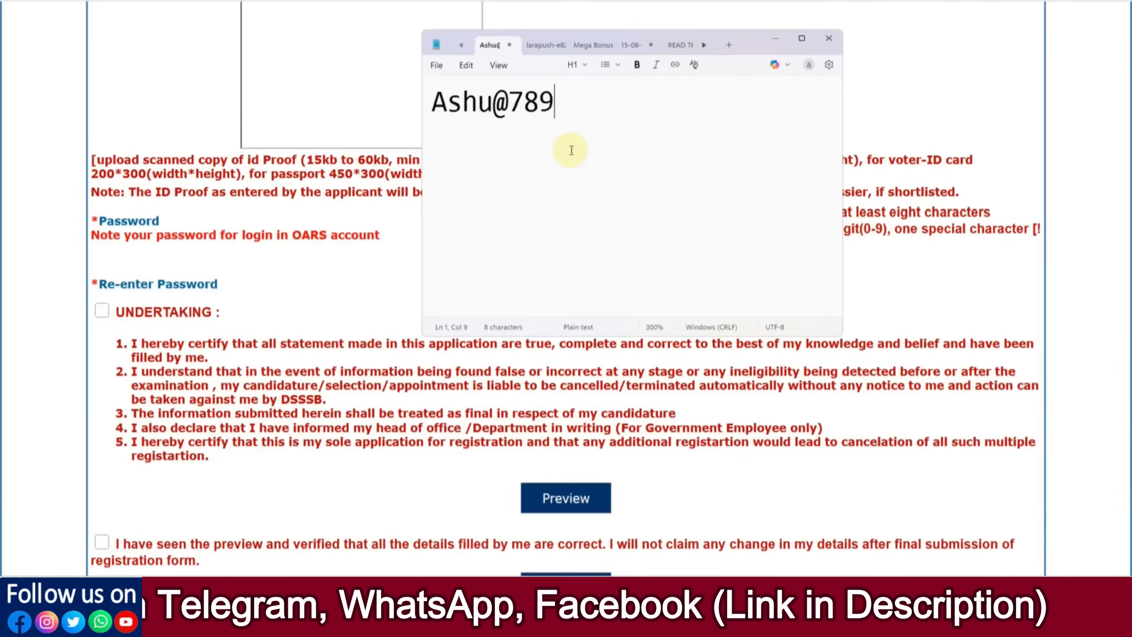
Step: Shrink the Notepad window holding the sample password, then close it
scroll(572, 152, up, 16)
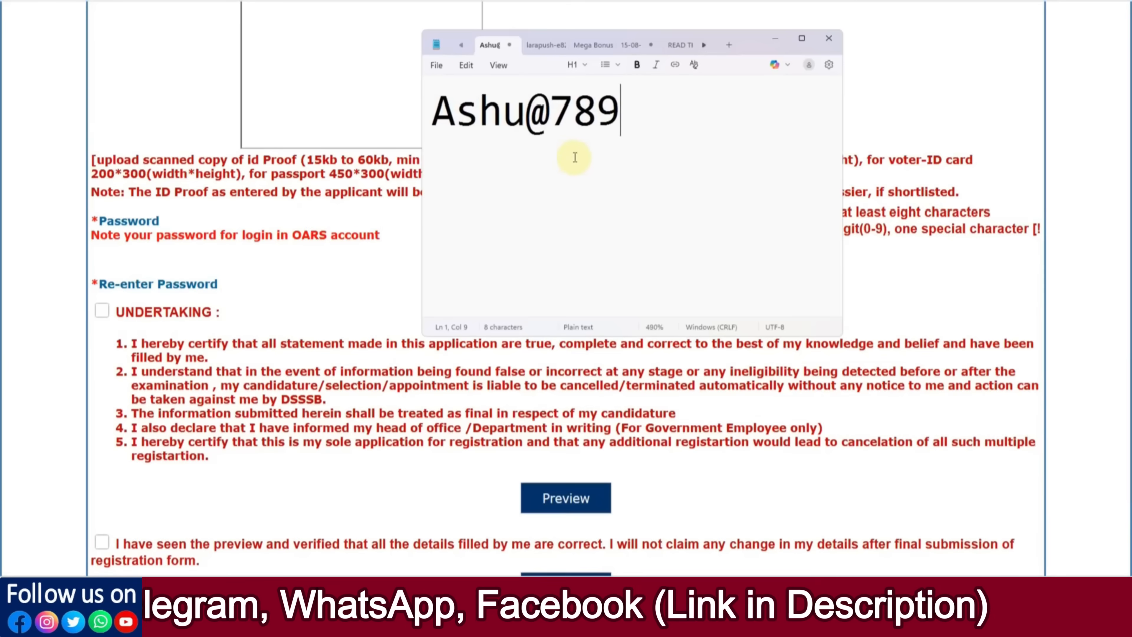
drag(841, 334, 654, 163)
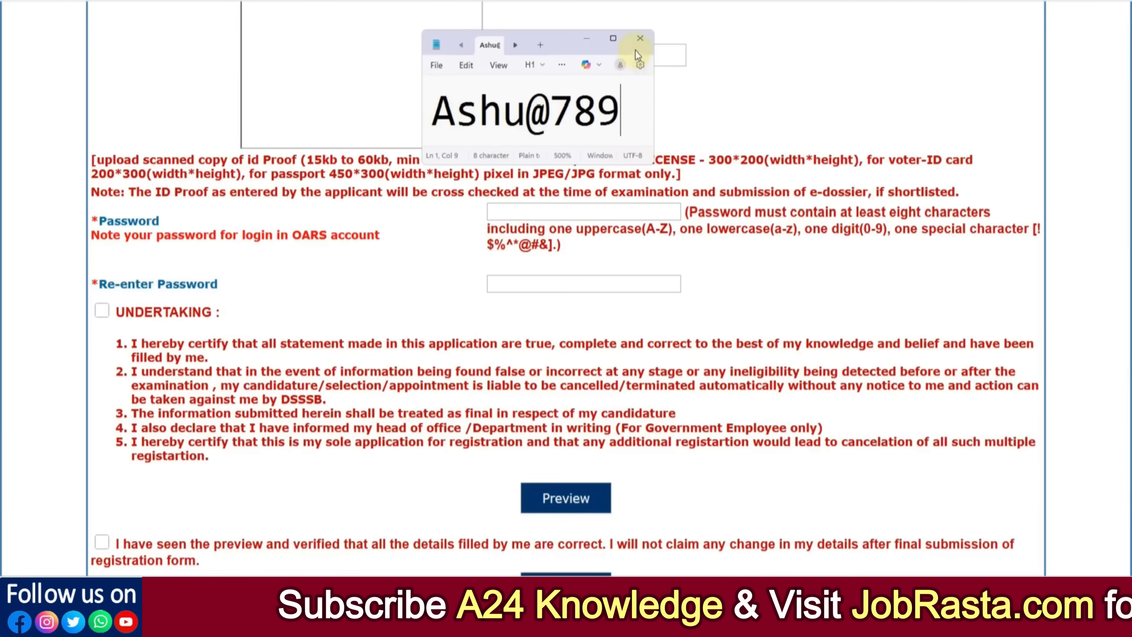
click(639, 42)
scroll(546, 255, down, 3)
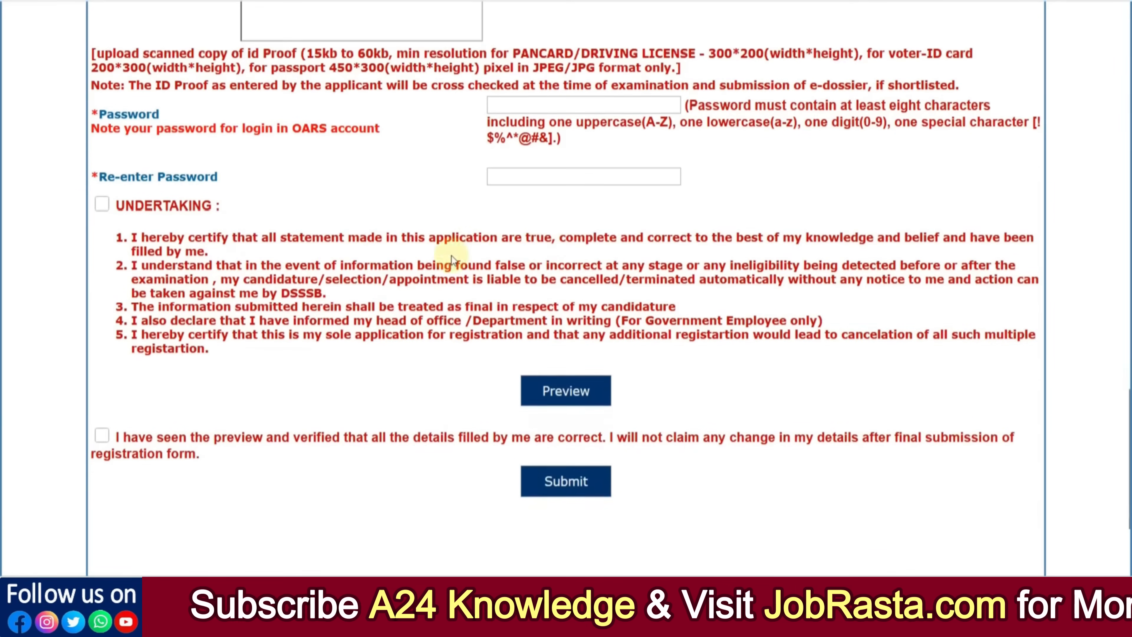
Step: Tick the UNDERTAKING checkbox and scroll down the registration form
click(102, 201)
scroll(604, 284, down, 2)
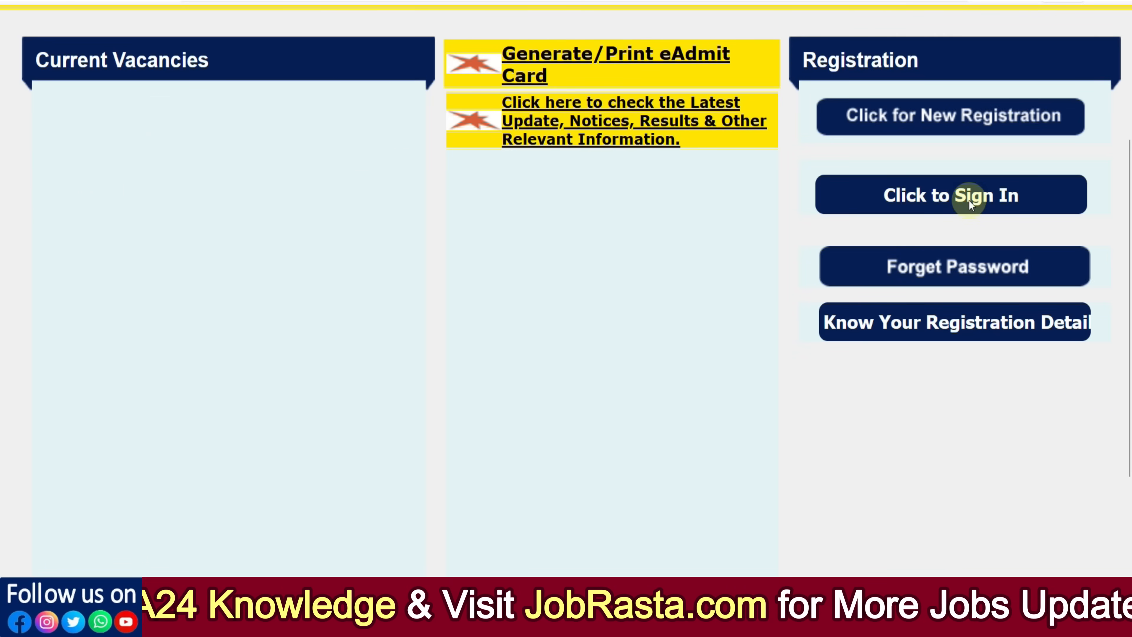
Step: Fill the sign-in form's Xth roll number, passing year and password, then sign in
click(944, 196)
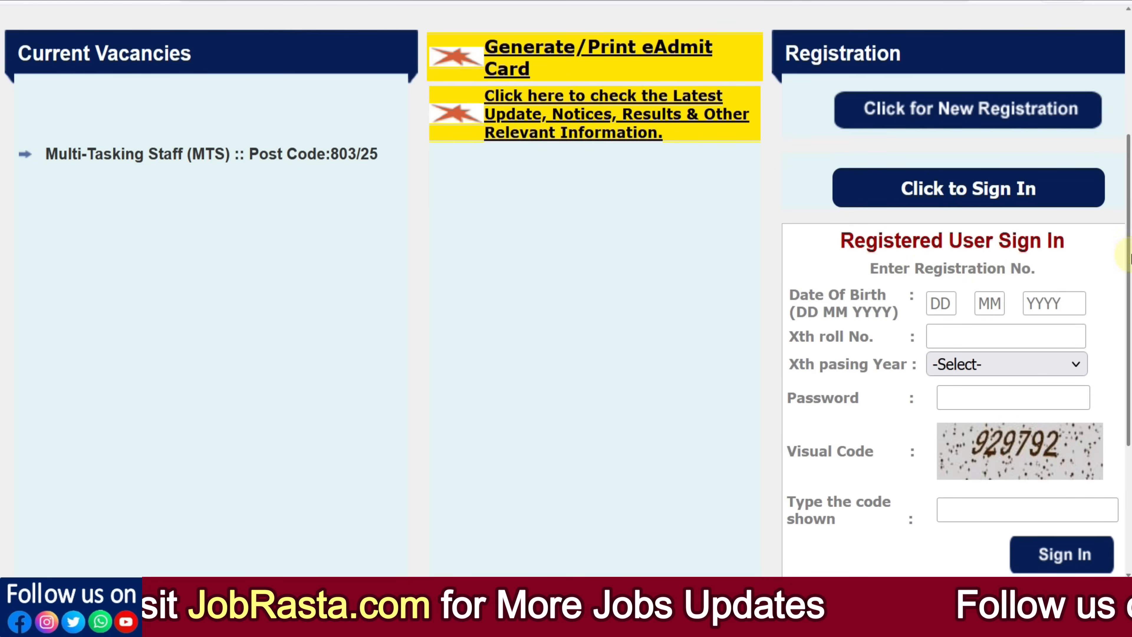
scroll(1128, 252, down, 1)
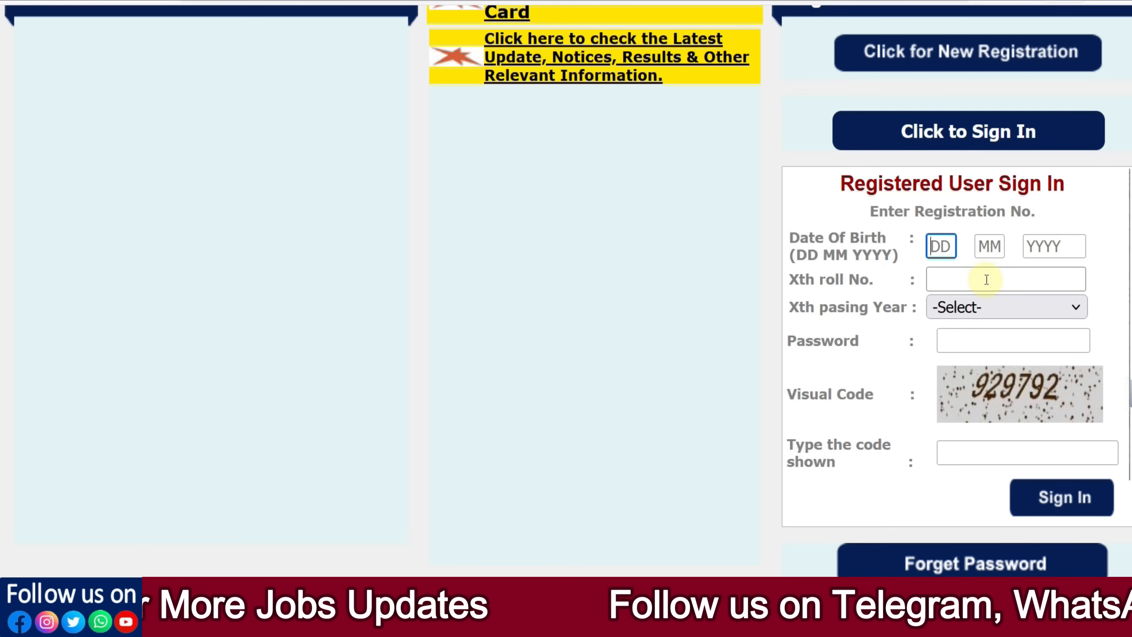
click(965, 279)
click(962, 306)
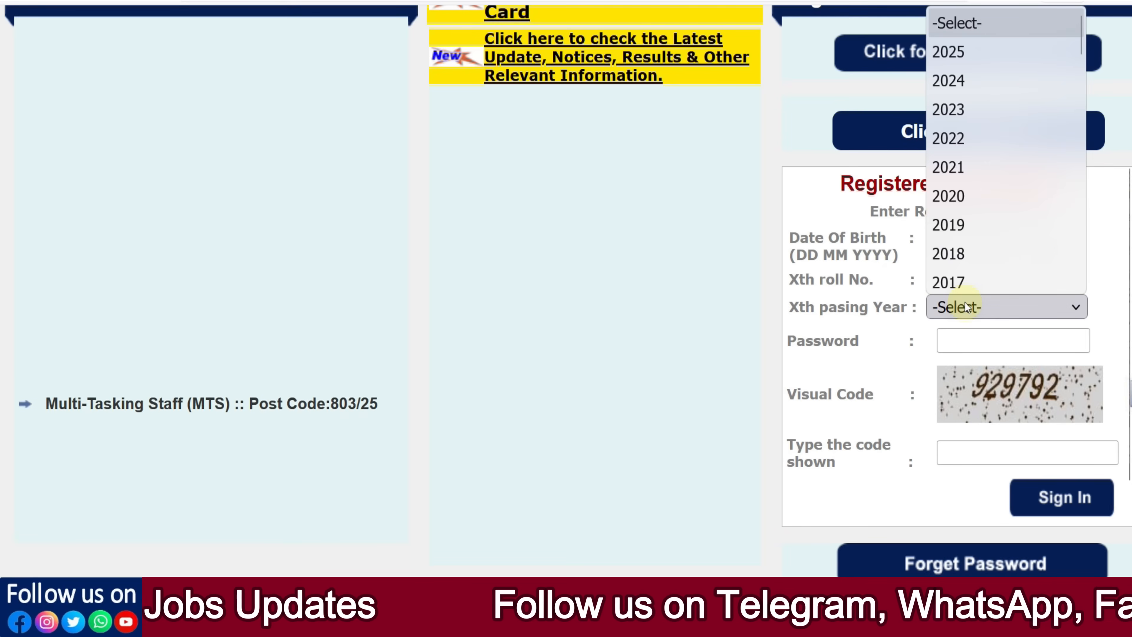
click(943, 341)
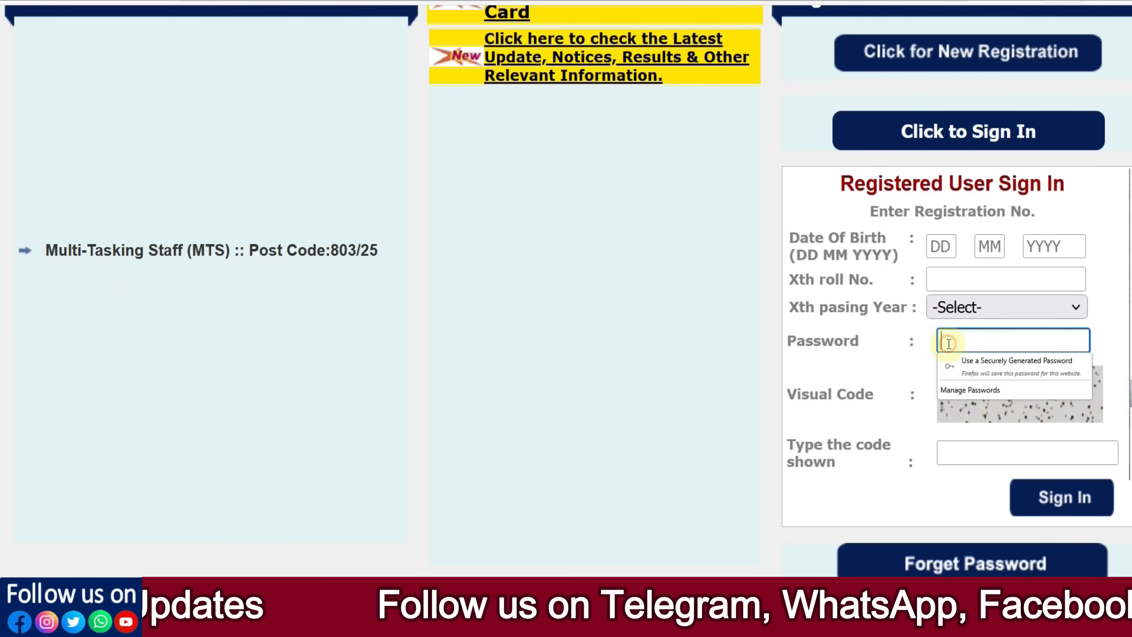
click(914, 353)
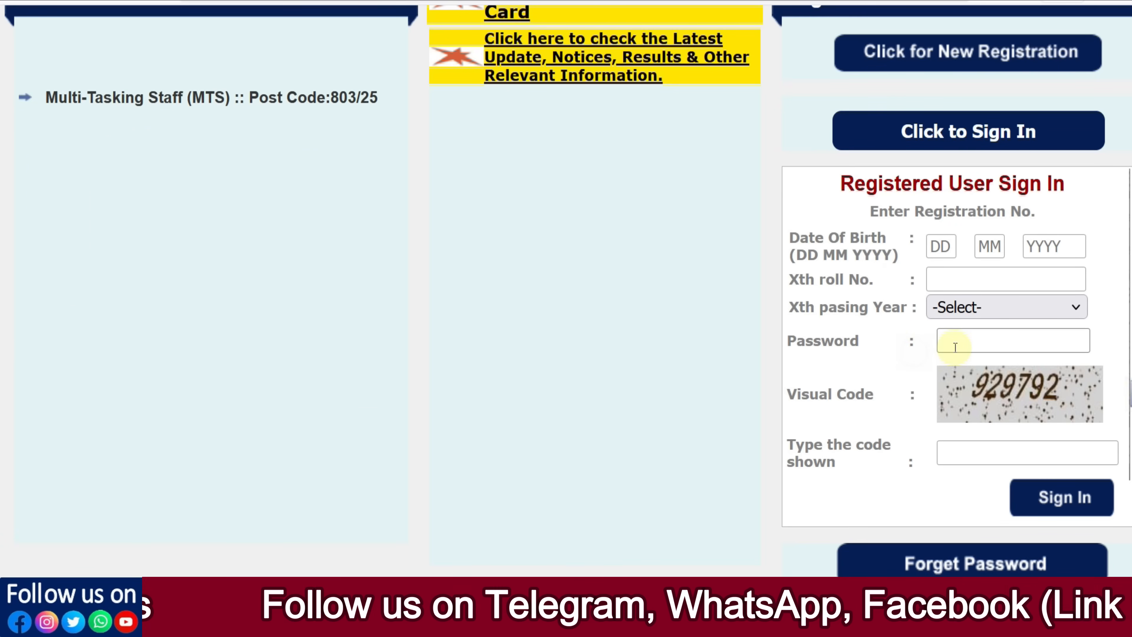
click(1046, 497)
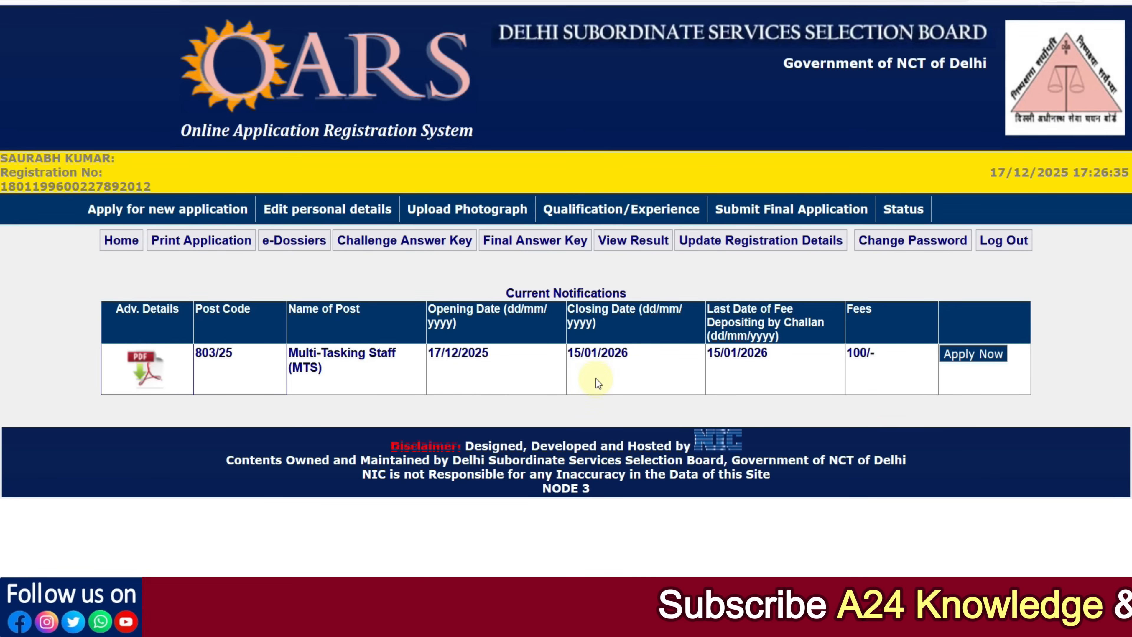
Step: Start the MTS post application, enter present address and PIN code, and copy them to permanent address
click(980, 355)
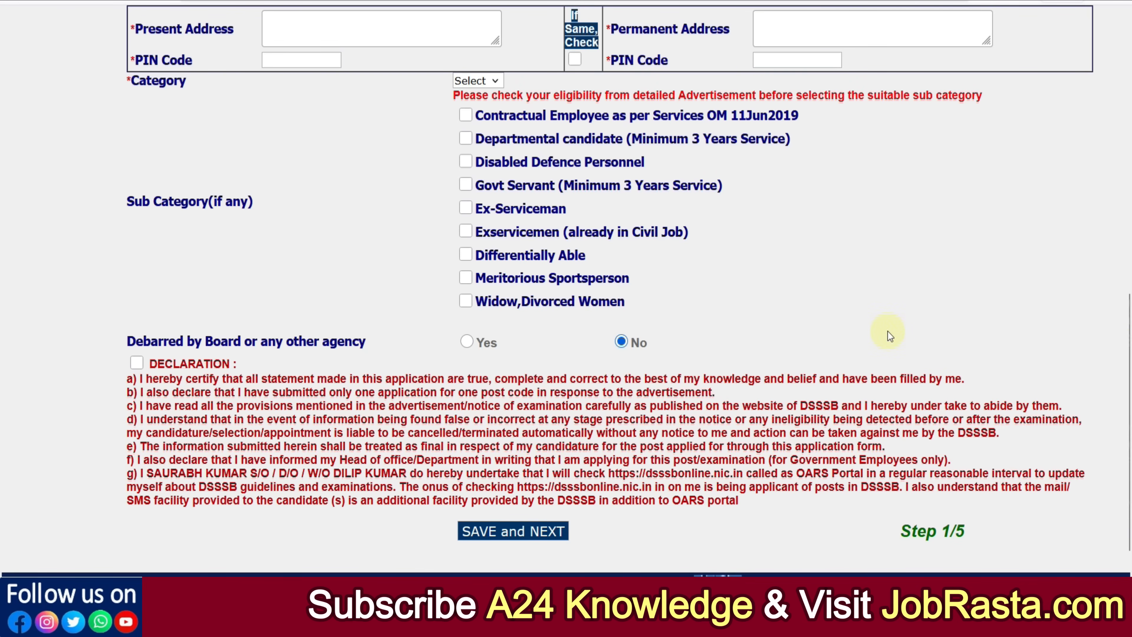
click(341, 29)
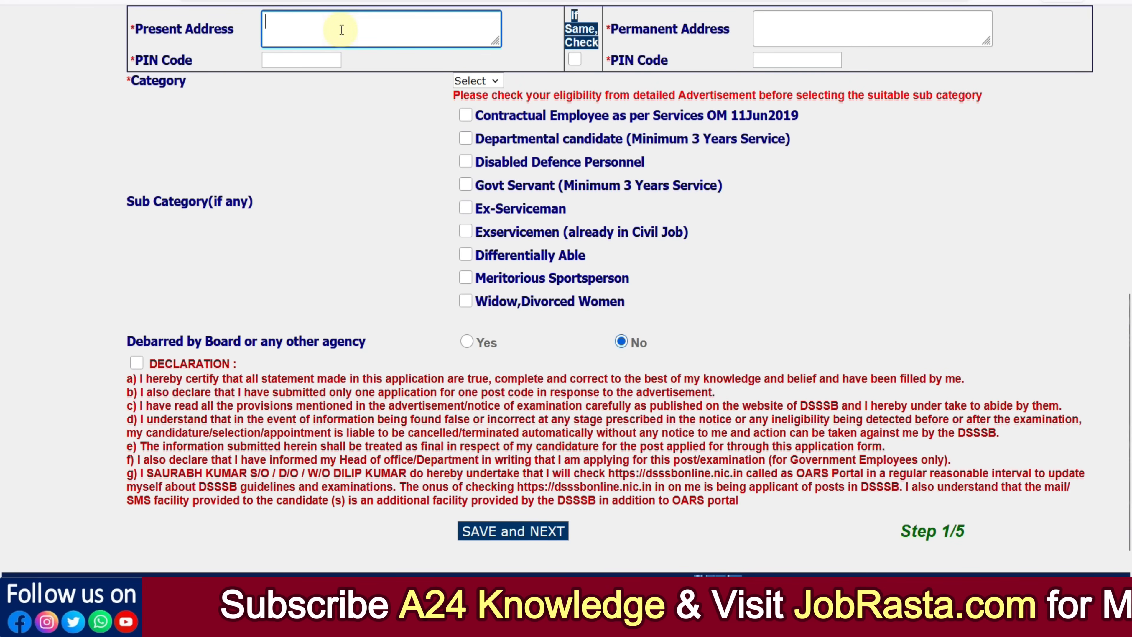
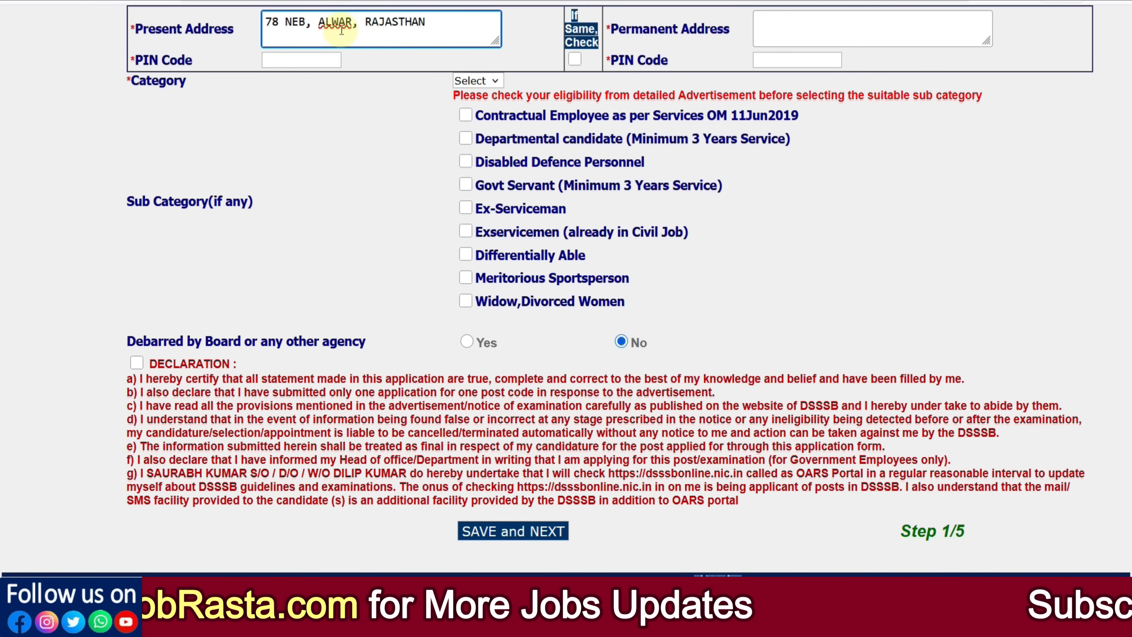
key(Tab)
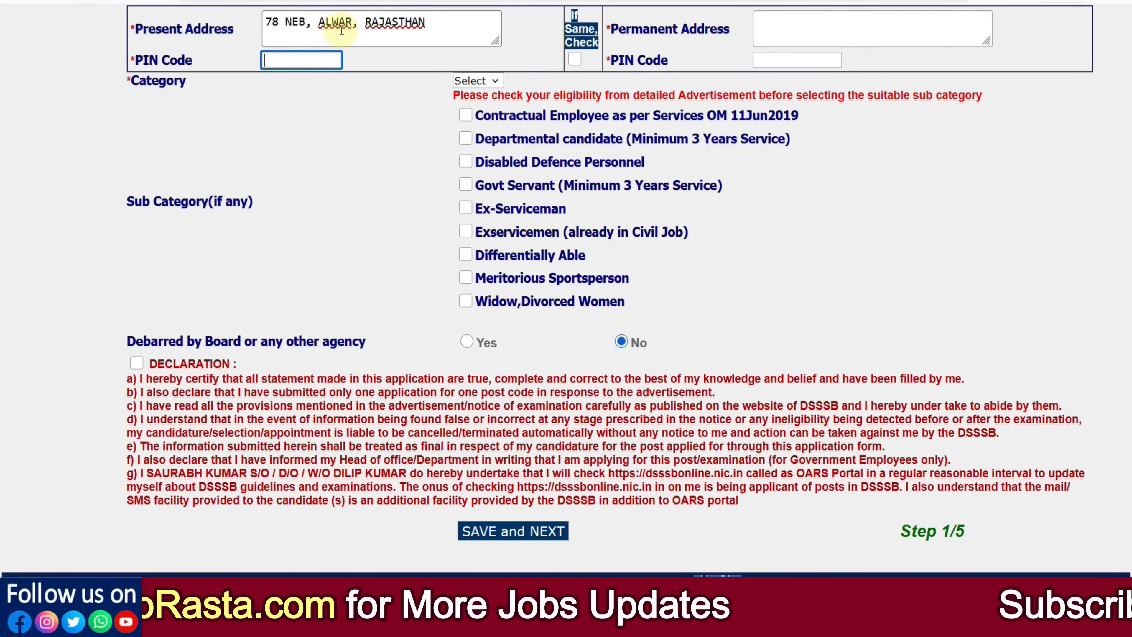
text(301001)
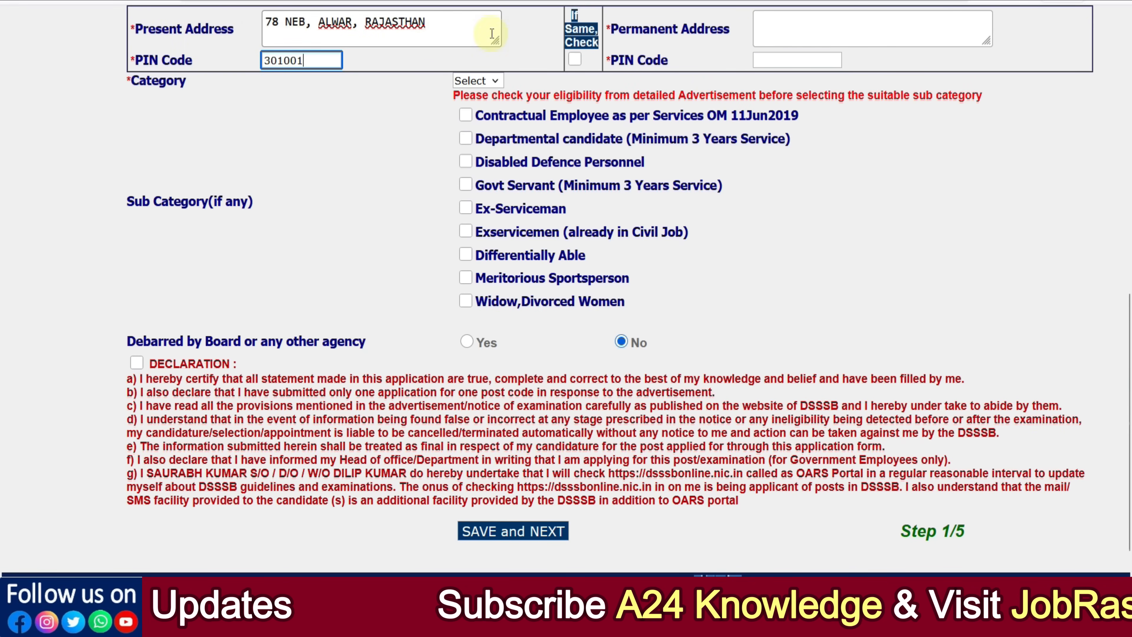
click(575, 60)
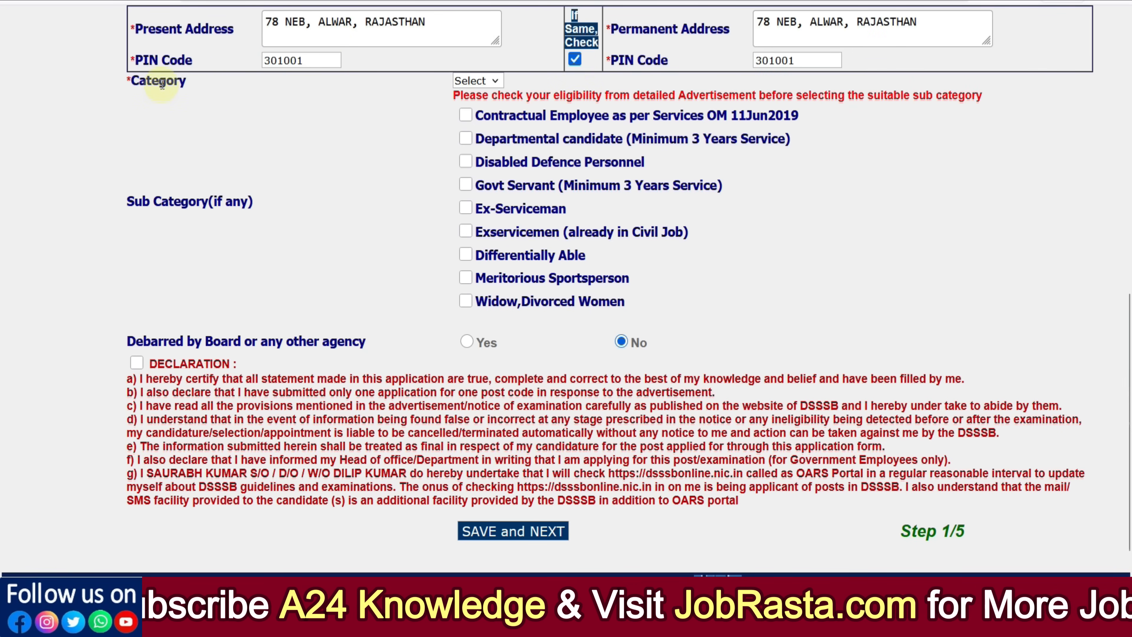
Step: Pick UR in the Category dropdown, then change the category to OBC
click(478, 81)
click(474, 119)
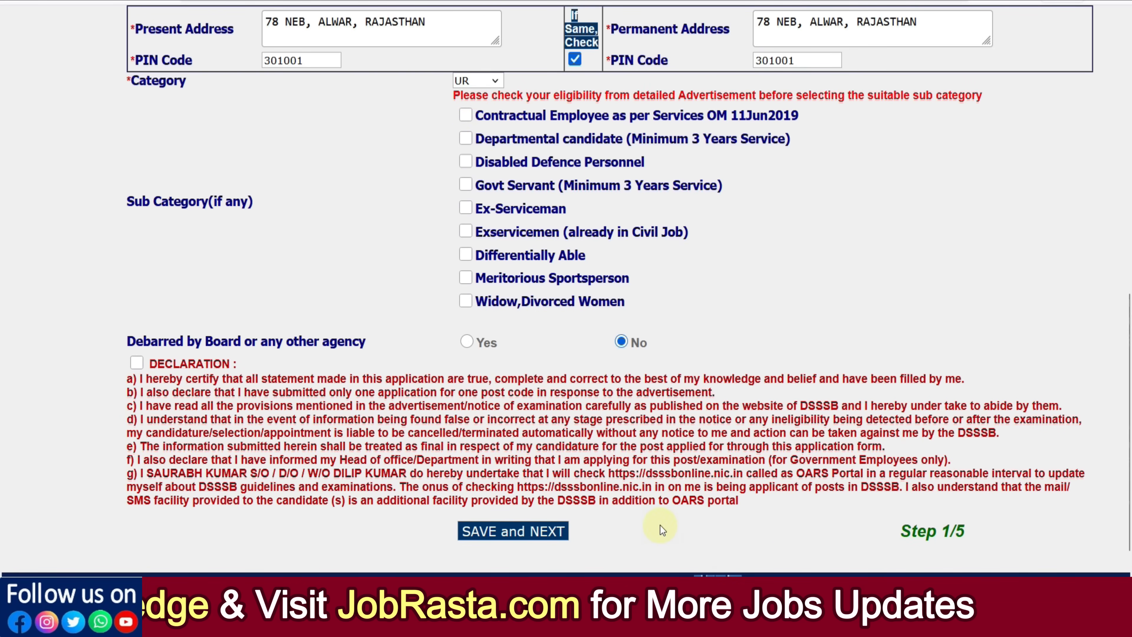
click(492, 85)
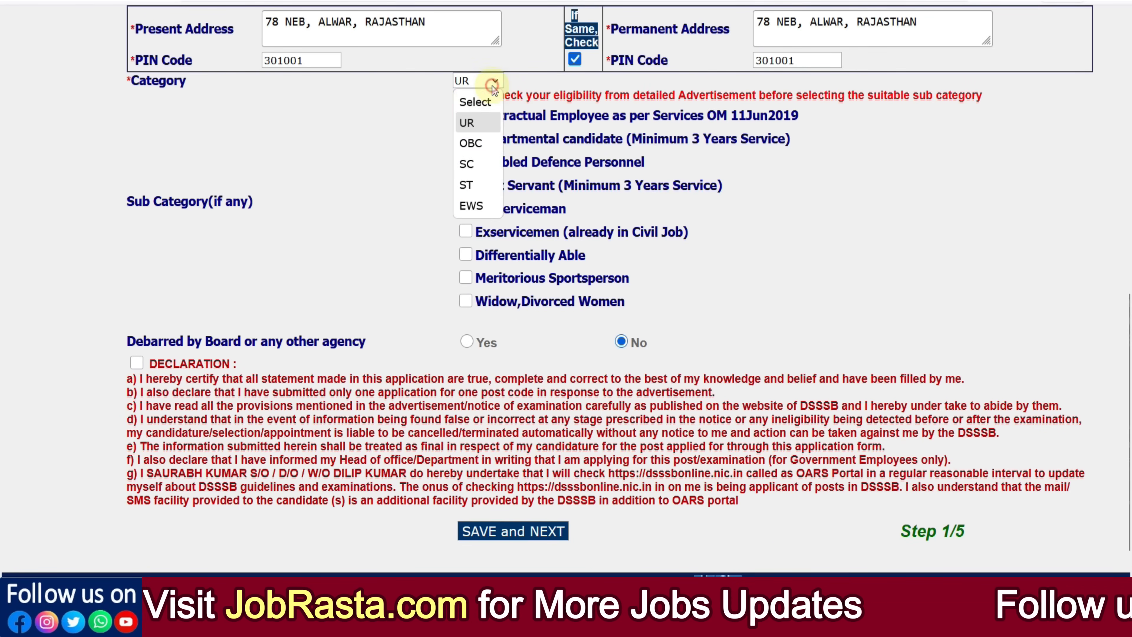
click(471, 143)
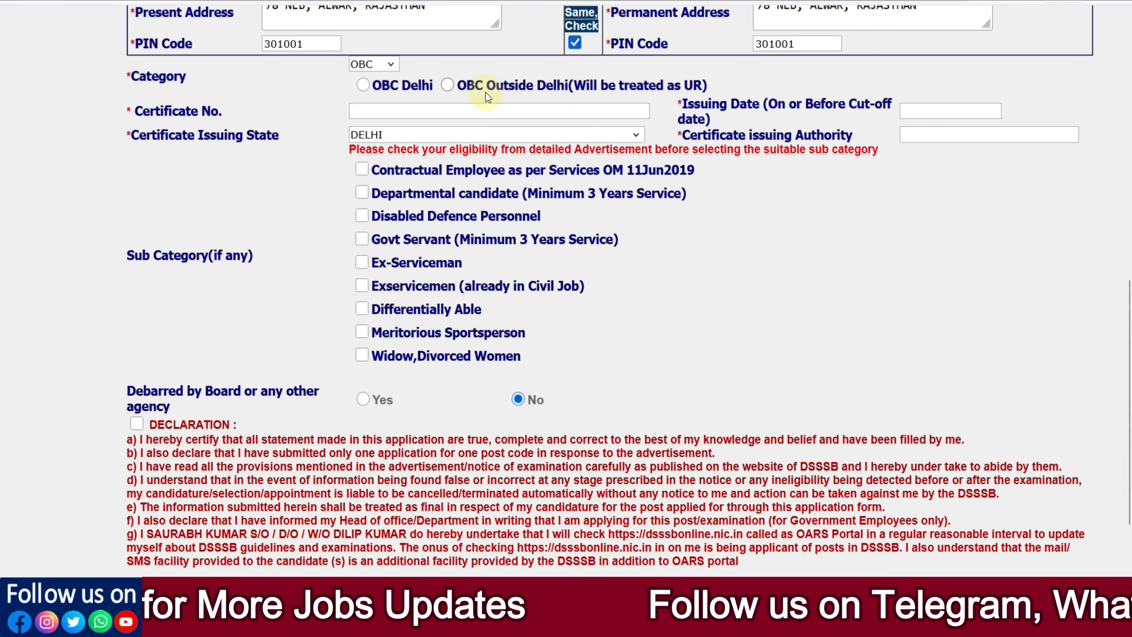
Step: Try OBC Outside Delhi, dismiss the ineligibility warning, then choose OBC Delhi as the category
click(451, 87)
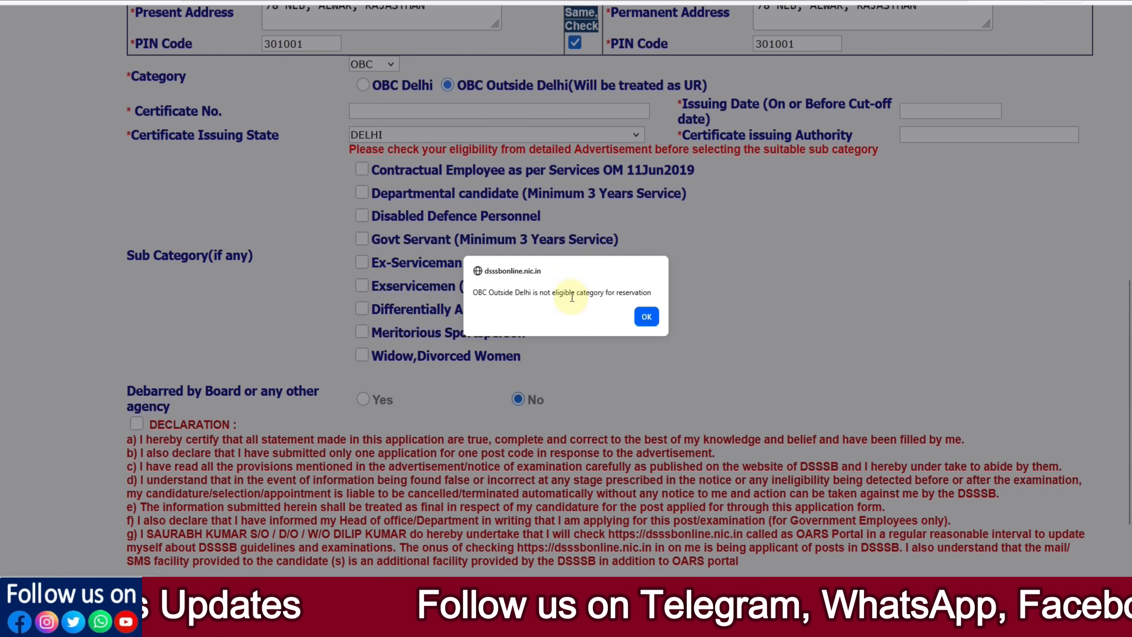
click(647, 317)
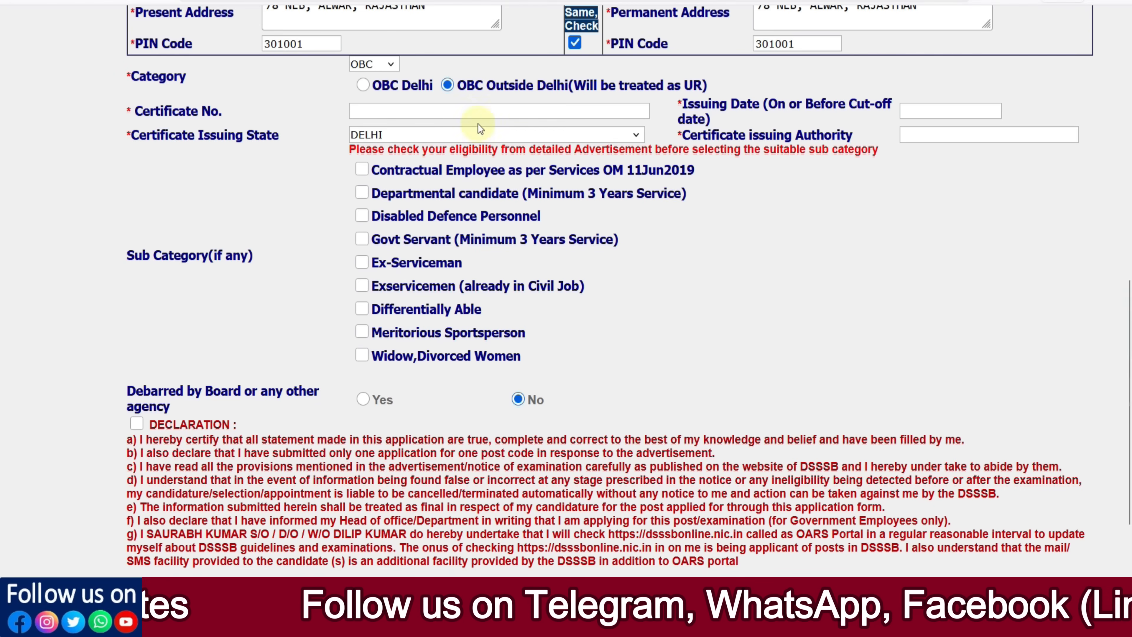
click(374, 64)
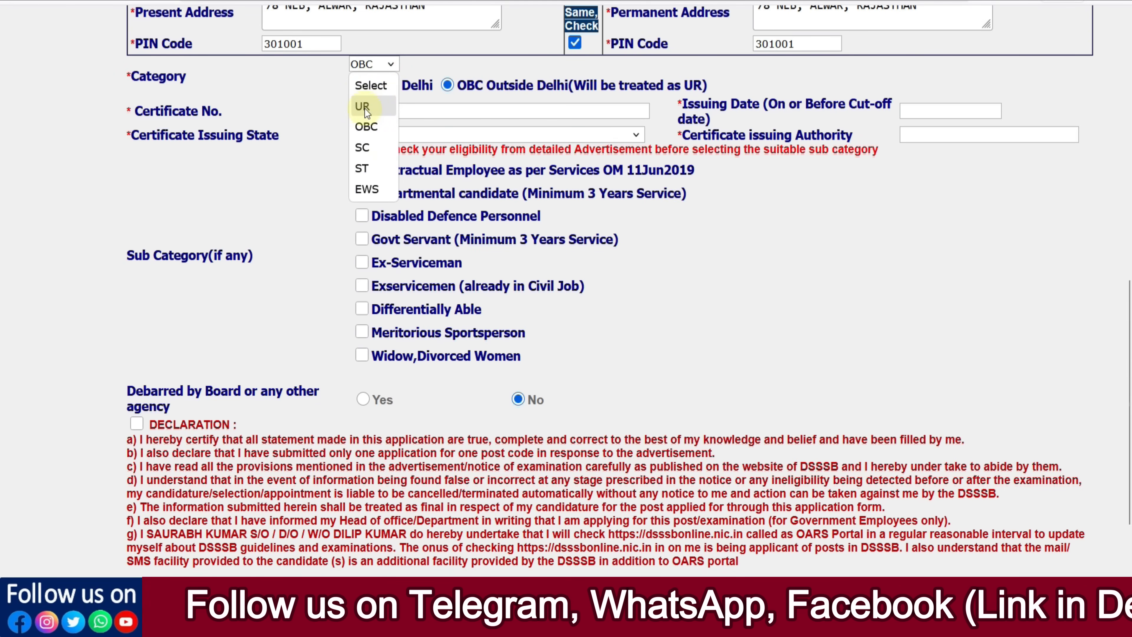
click(292, 120)
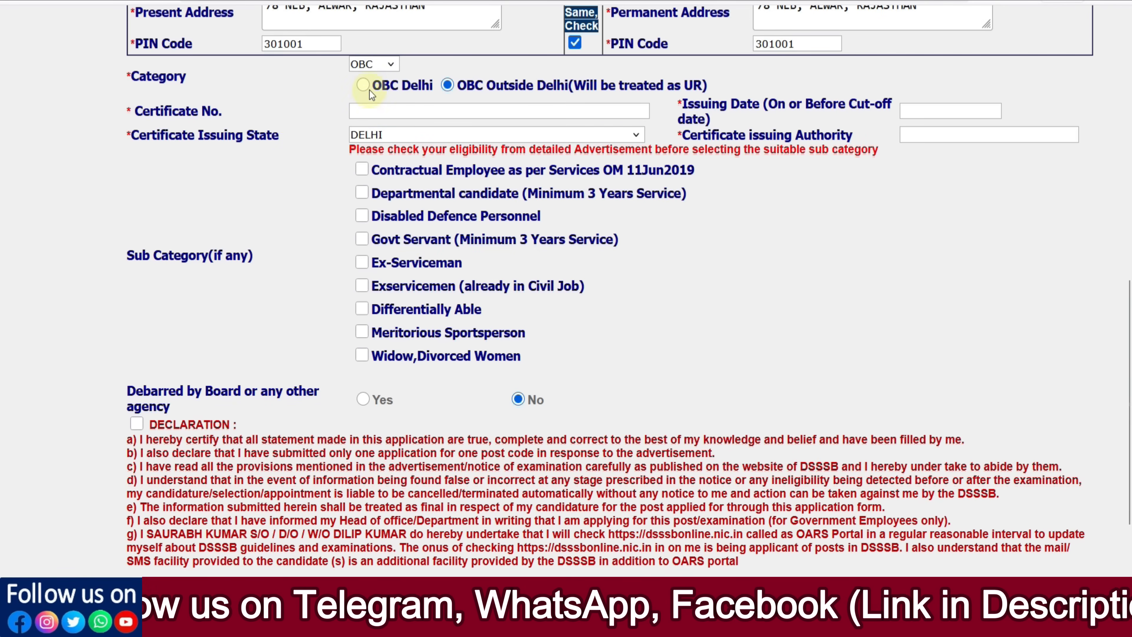
click(363, 85)
Step: Answer Yes to holding a valid Non-Creamy Layer certificate
click(387, 113)
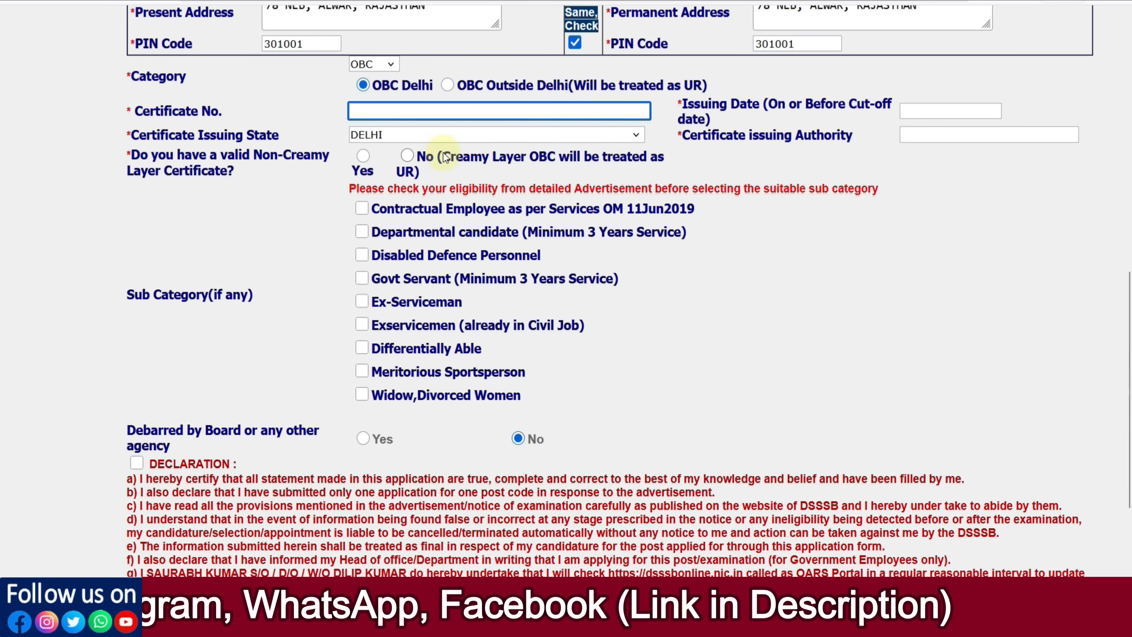
click(942, 137)
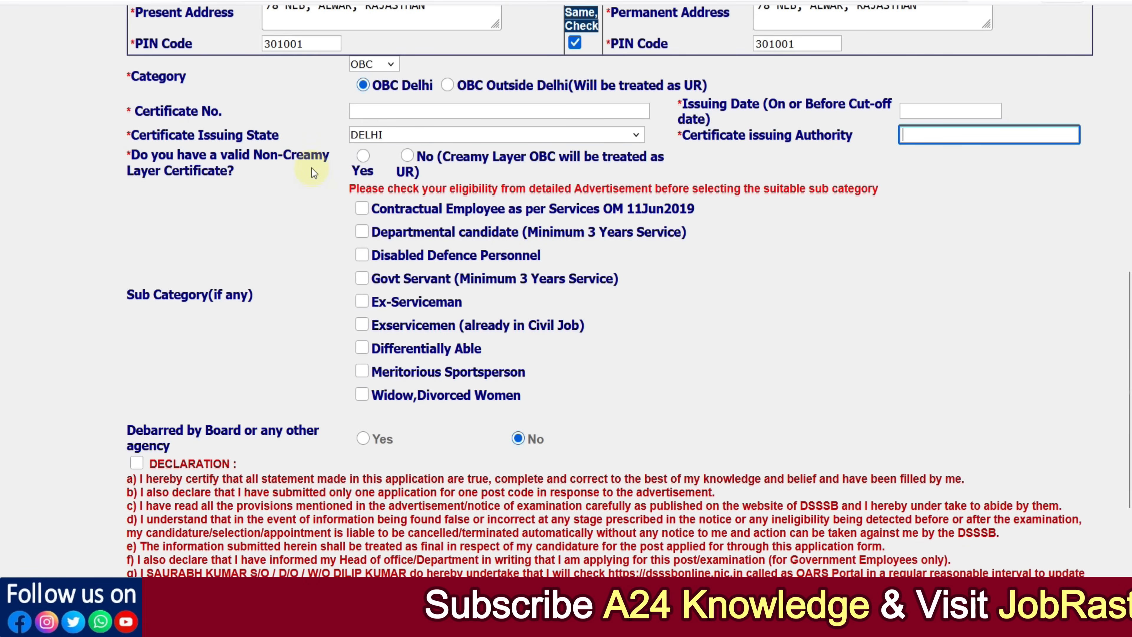
click(362, 165)
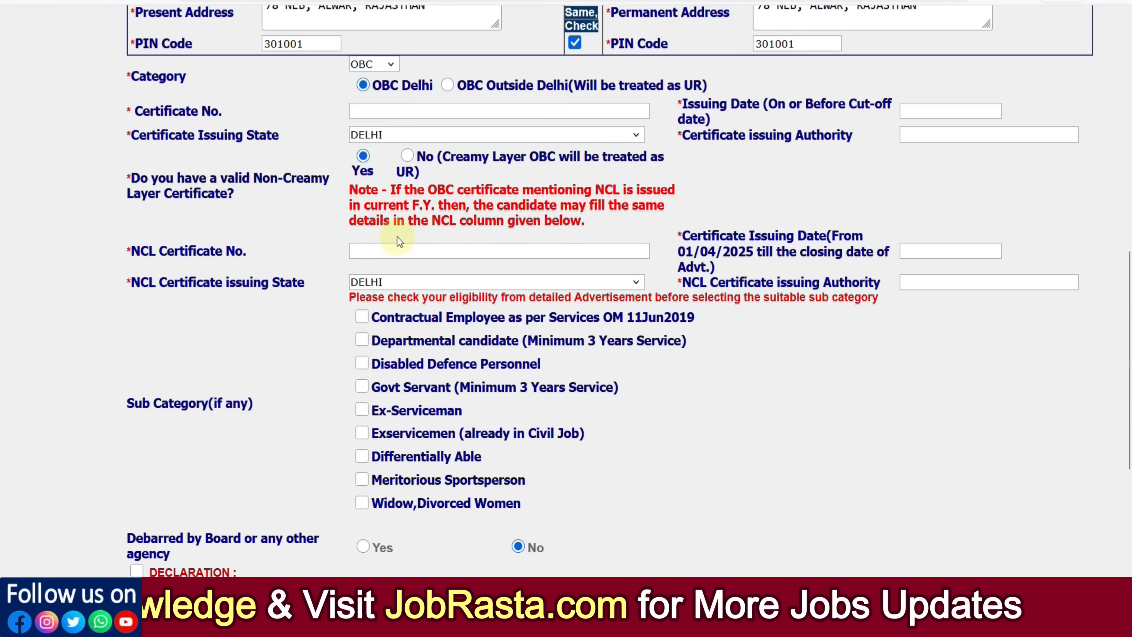
Step: Switch the category to SC, briefly trying EWS before settling on SC
click(384, 67)
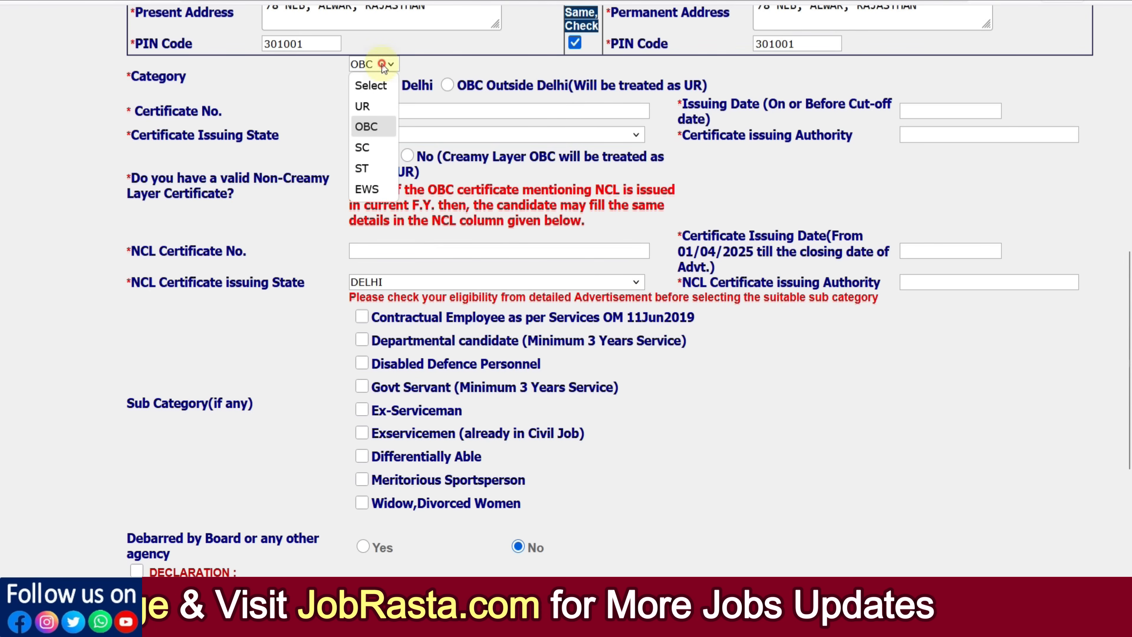
click(368, 147)
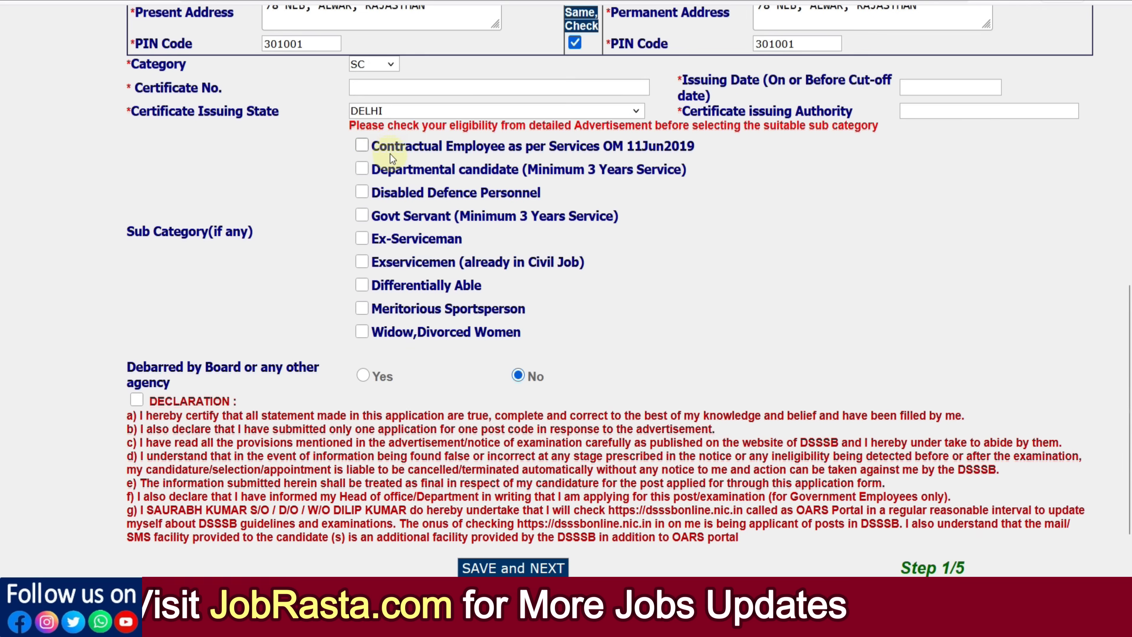
click(367, 189)
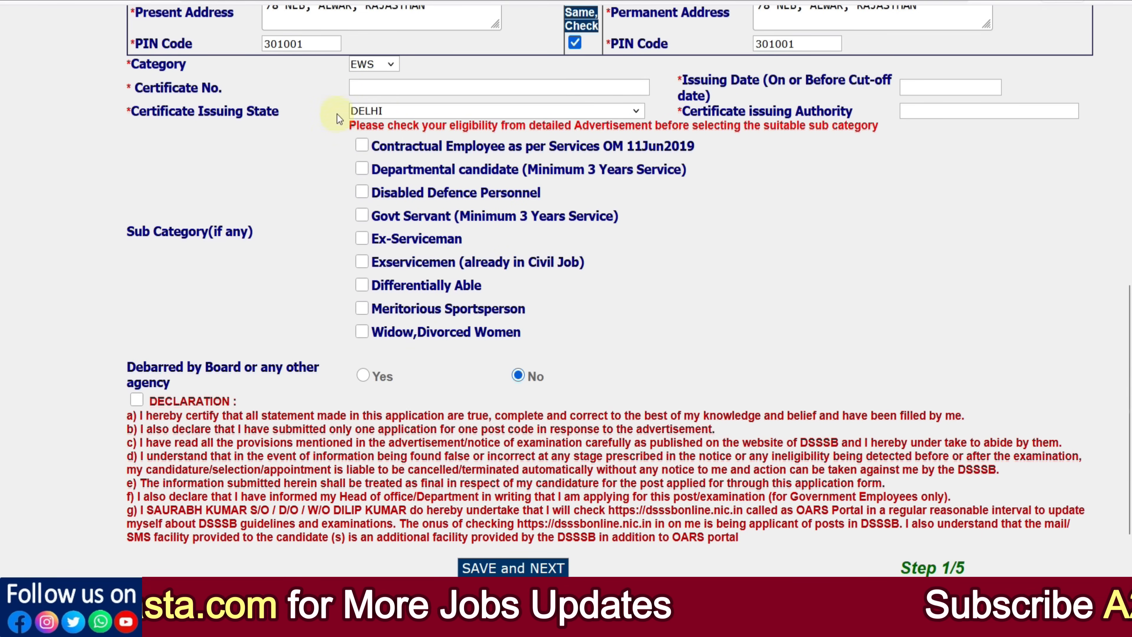
click(389, 66)
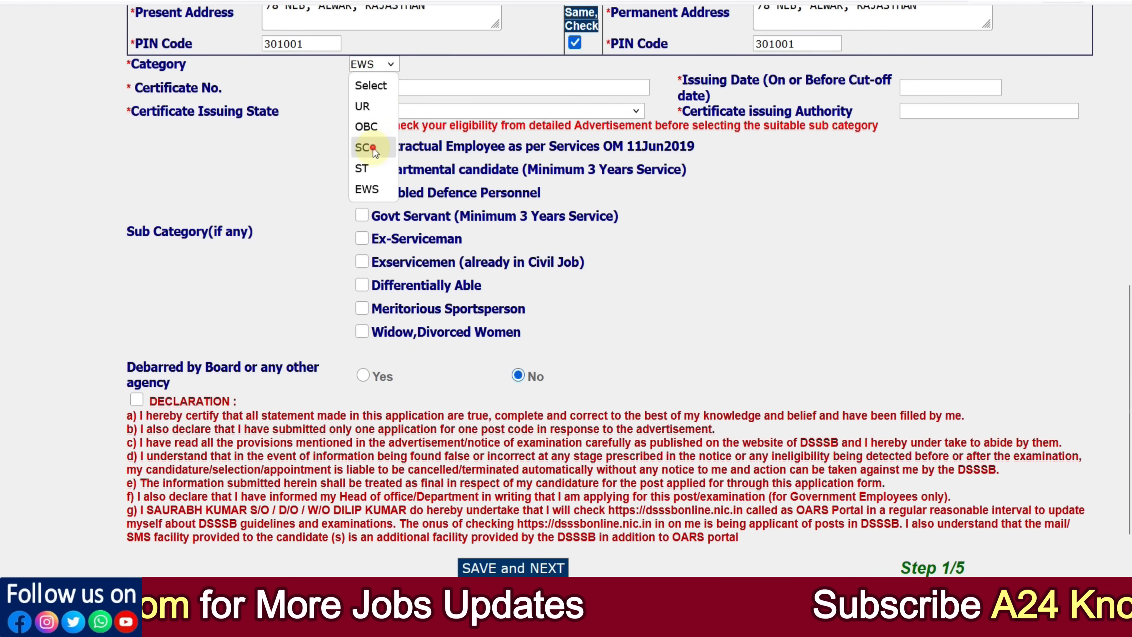
click(376, 149)
Step: Set the certificate issuing state to RAJASTHAN
click(432, 111)
scroll(425, 312, down, 5)
click(419, 405)
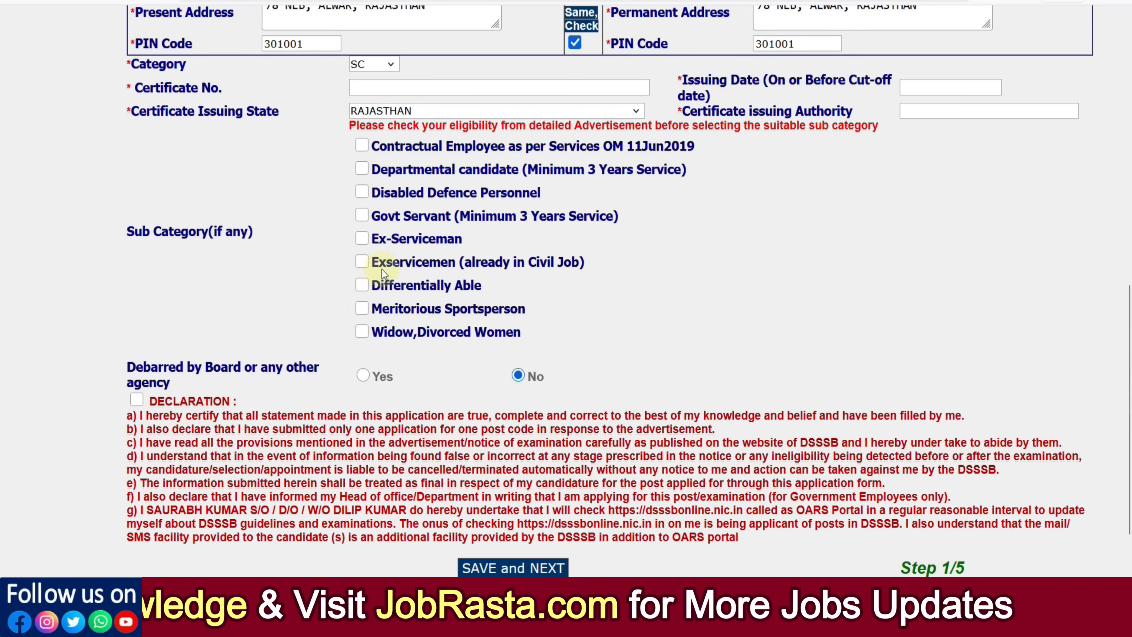
click(362, 242)
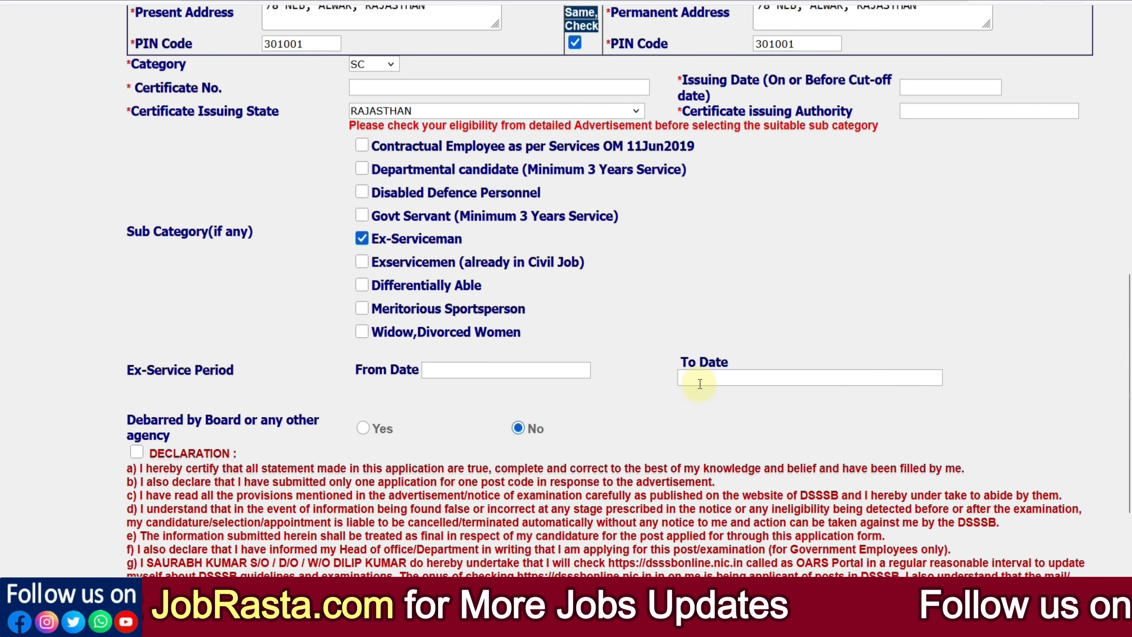
click(361, 243)
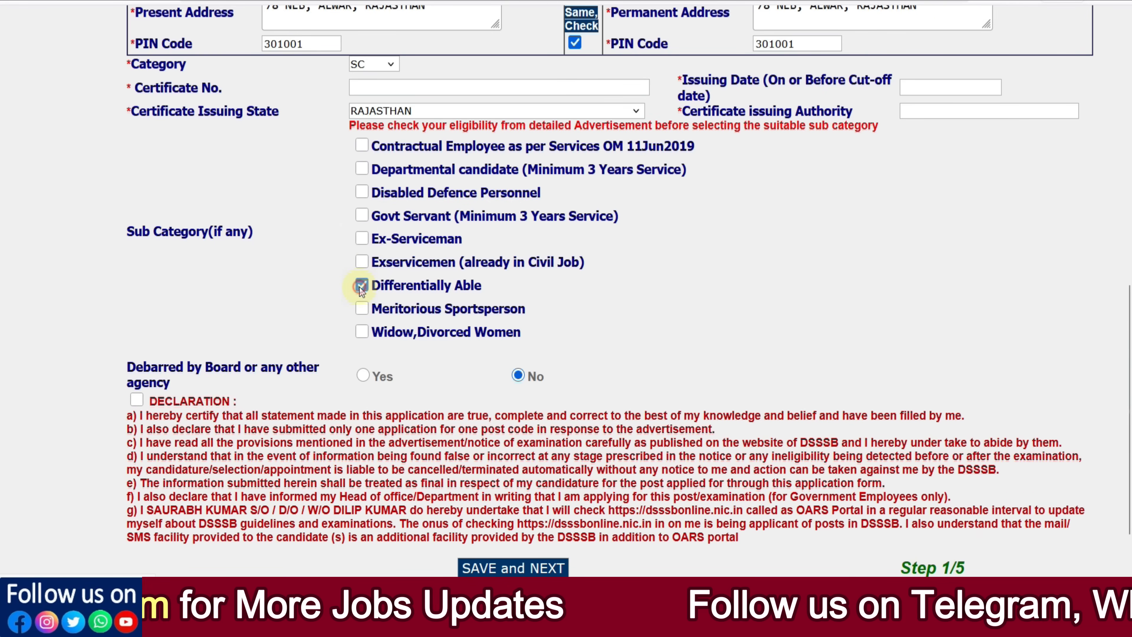
click(361, 285)
scroll(442, 329, down, 5)
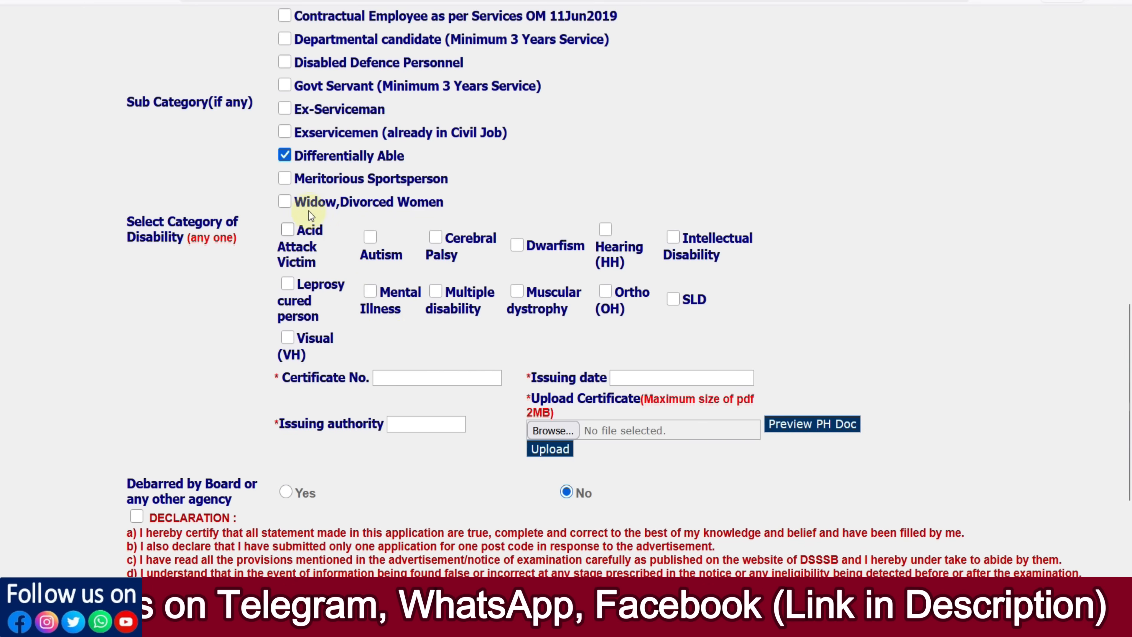
click(285, 155)
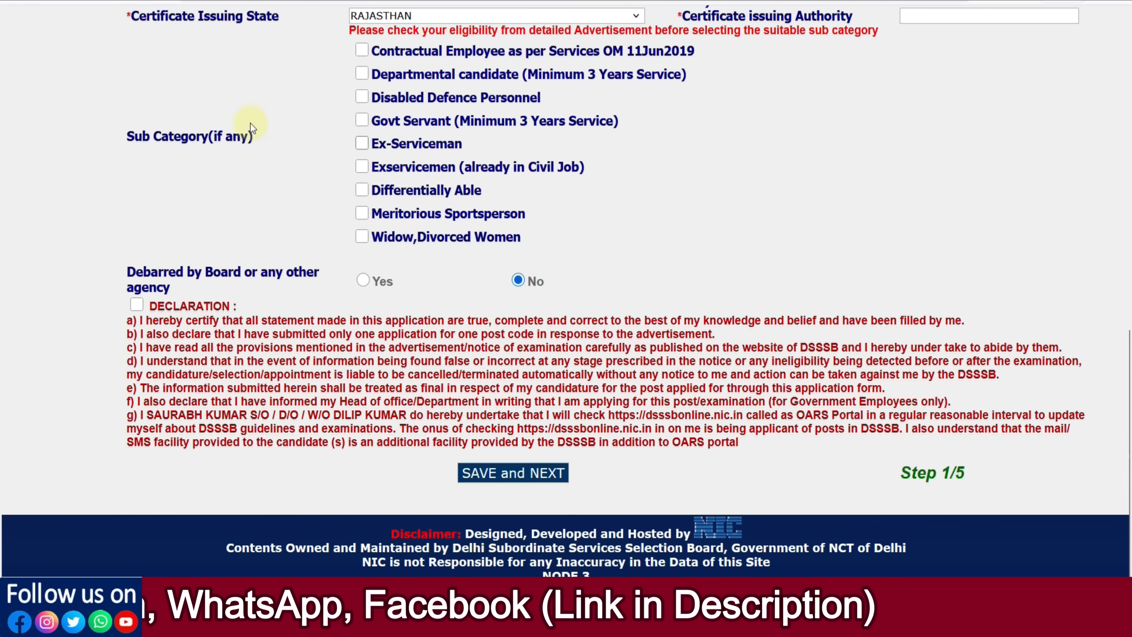
Step: Tick the DECLARATION checkbox above SAVE and NEXT
click(137, 305)
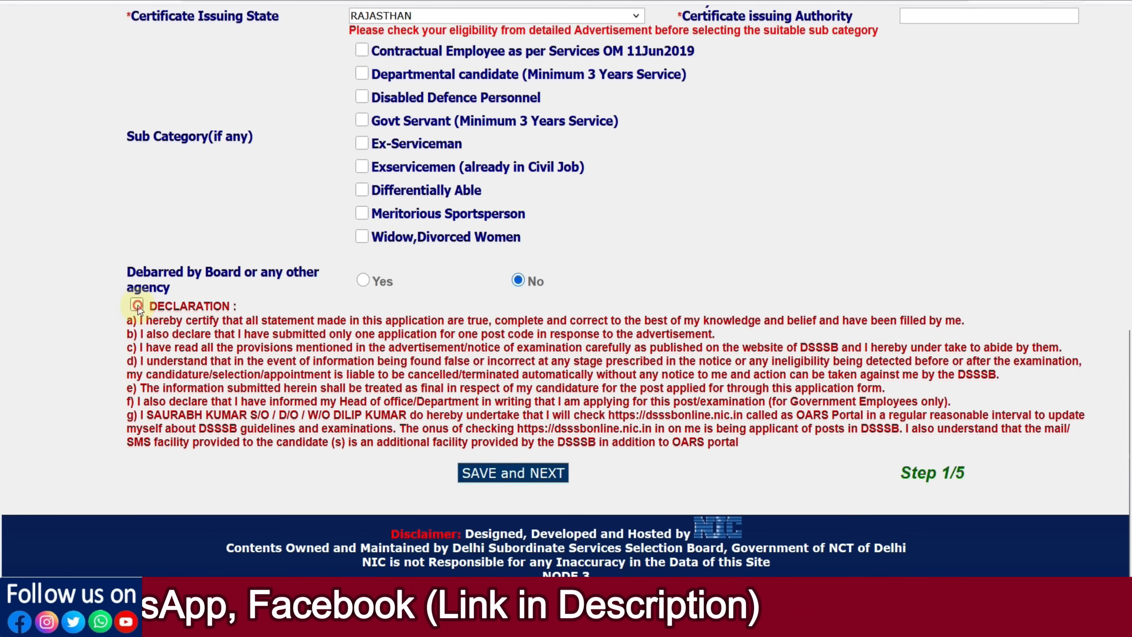
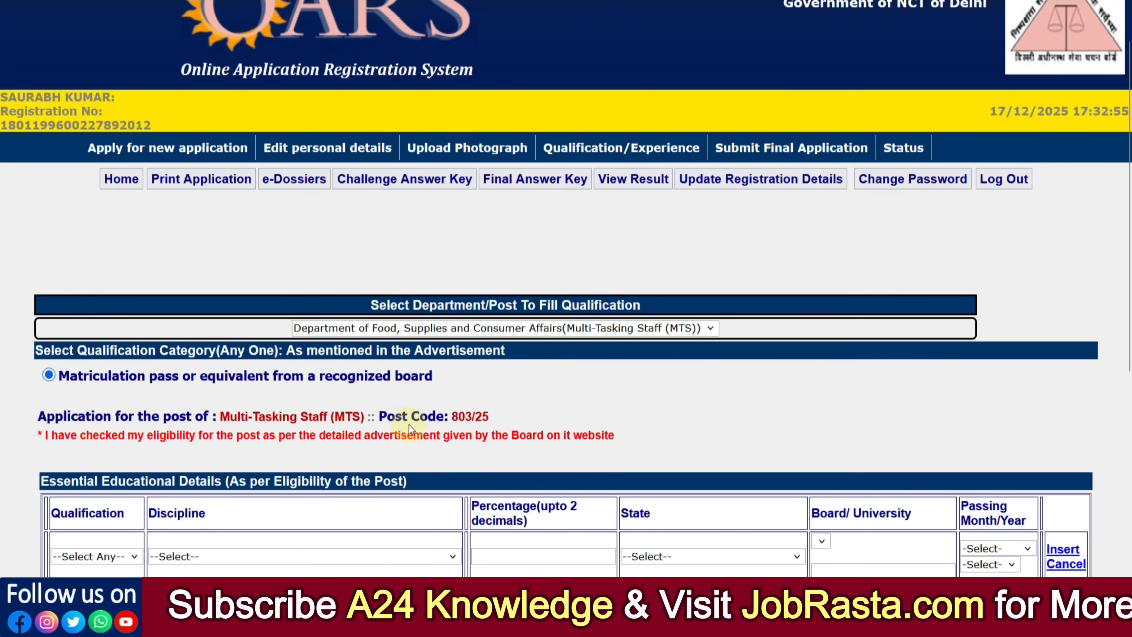
Step: Scroll down to the Essential Educational Details table and open the Qualification dropdown
scroll(425, 426, down, 6)
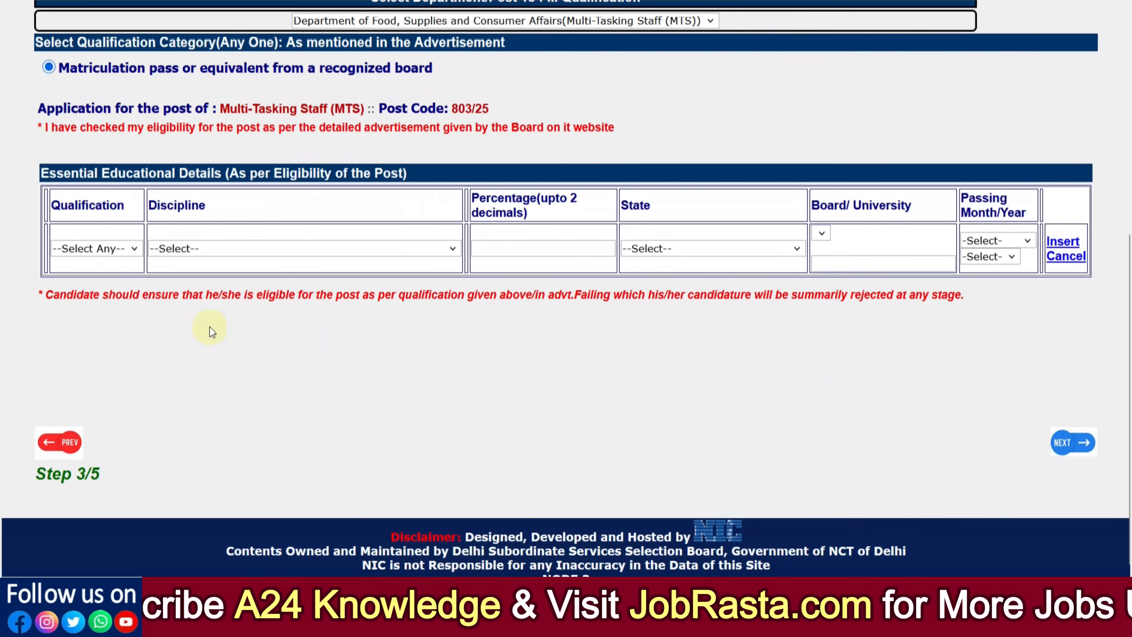
click(123, 250)
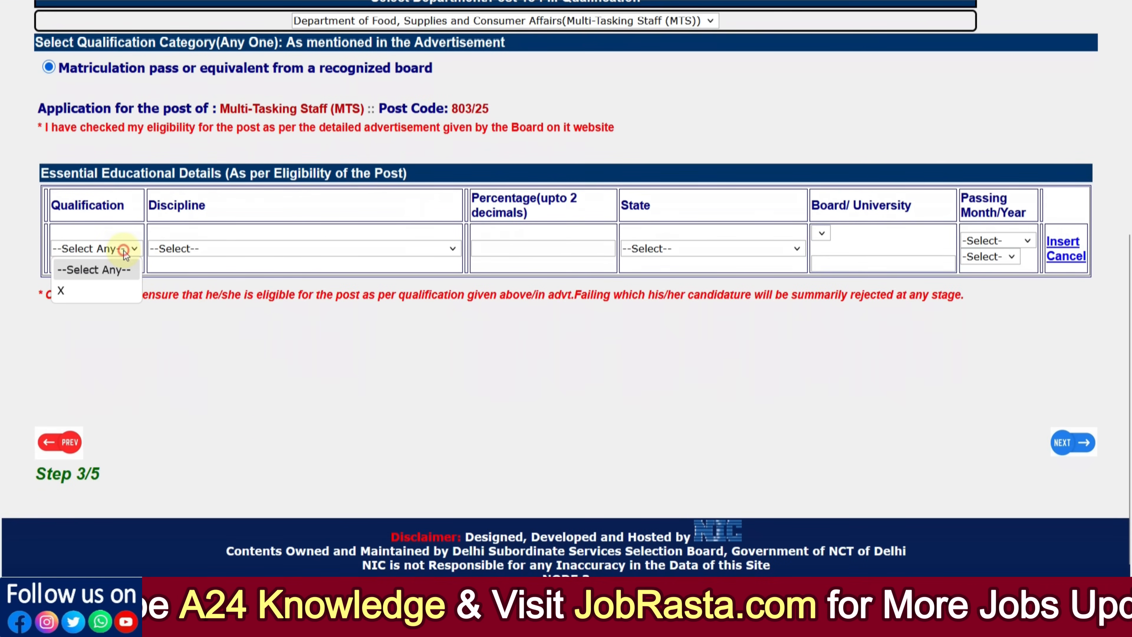
Step: Fill qualification X, discipline Matriculation pass or equivalent, percentage 76 and state RAJASTHAN
click(77, 291)
click(201, 246)
click(192, 278)
click(522, 253)
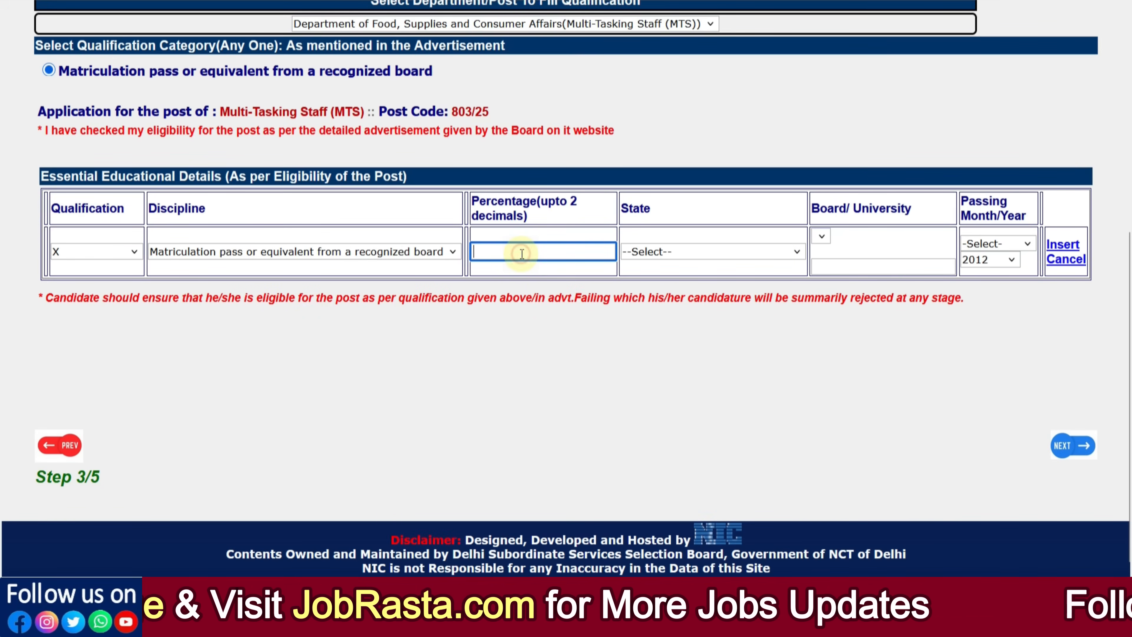
text(76.00)
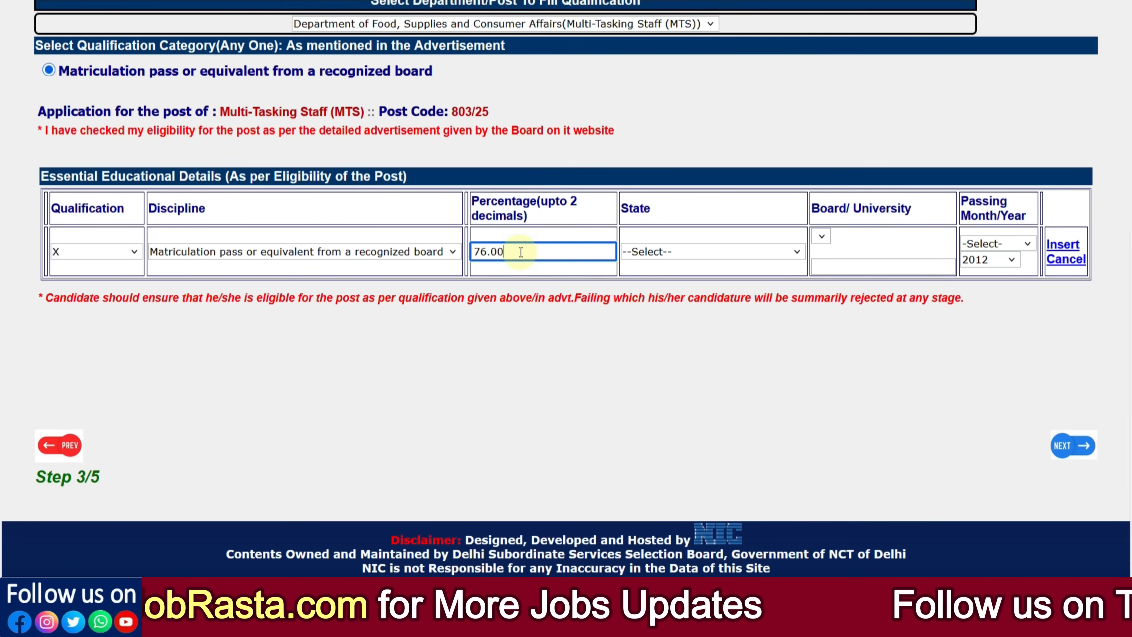
click(670, 253)
scroll(682, 392, down, 5)
click(679, 400)
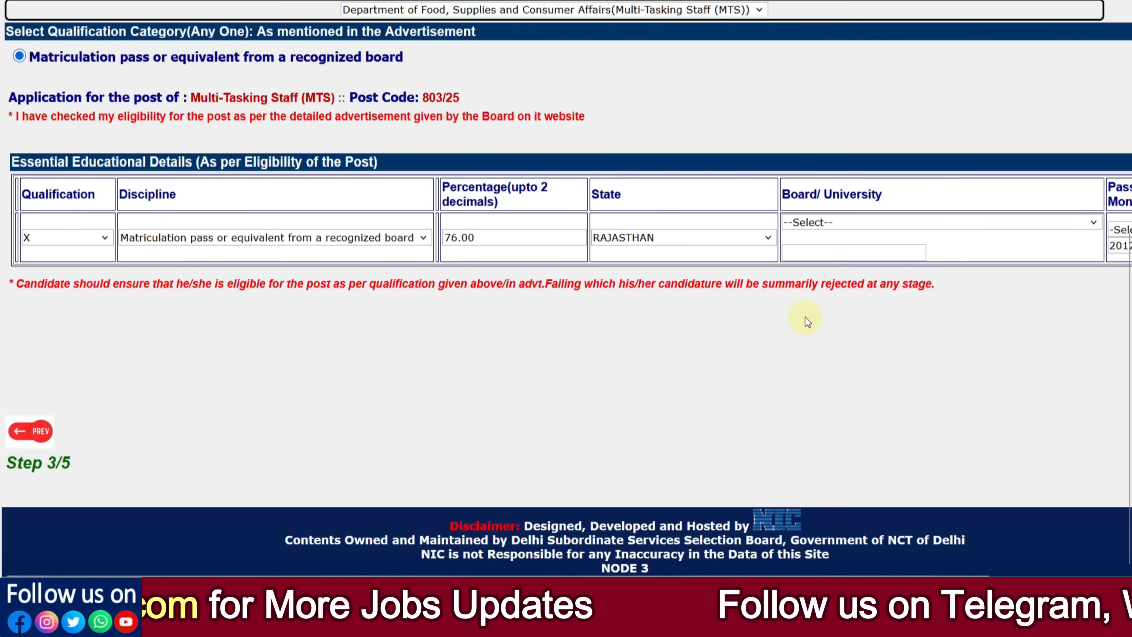
Step: Set board to Others named BSER, passing month June, insert the row and finally save it
click(813, 225)
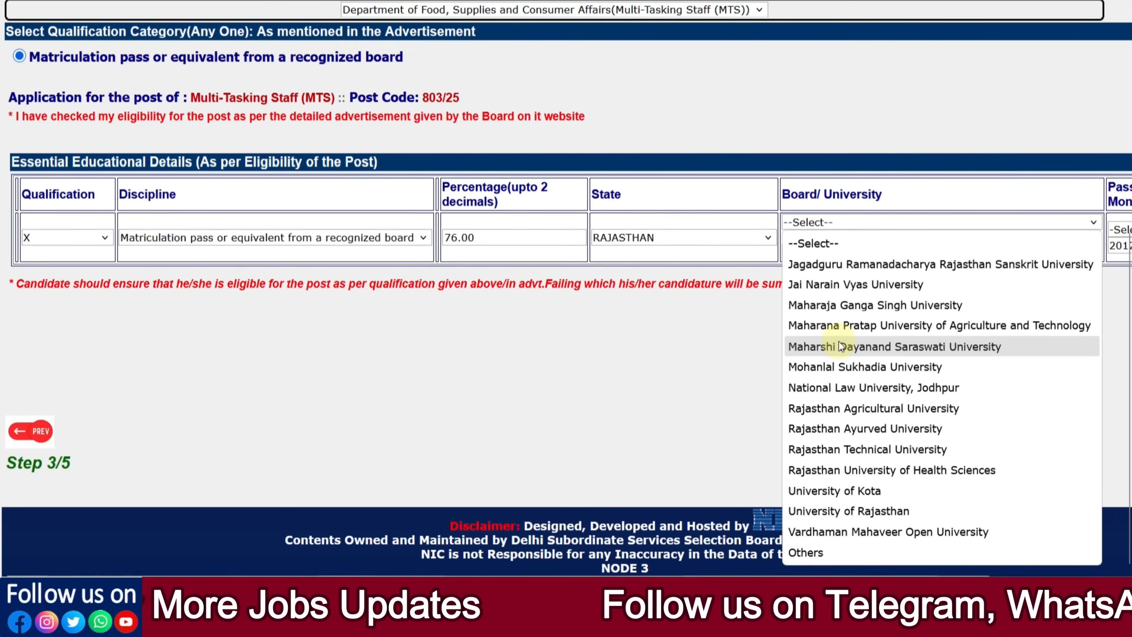
click(802, 552)
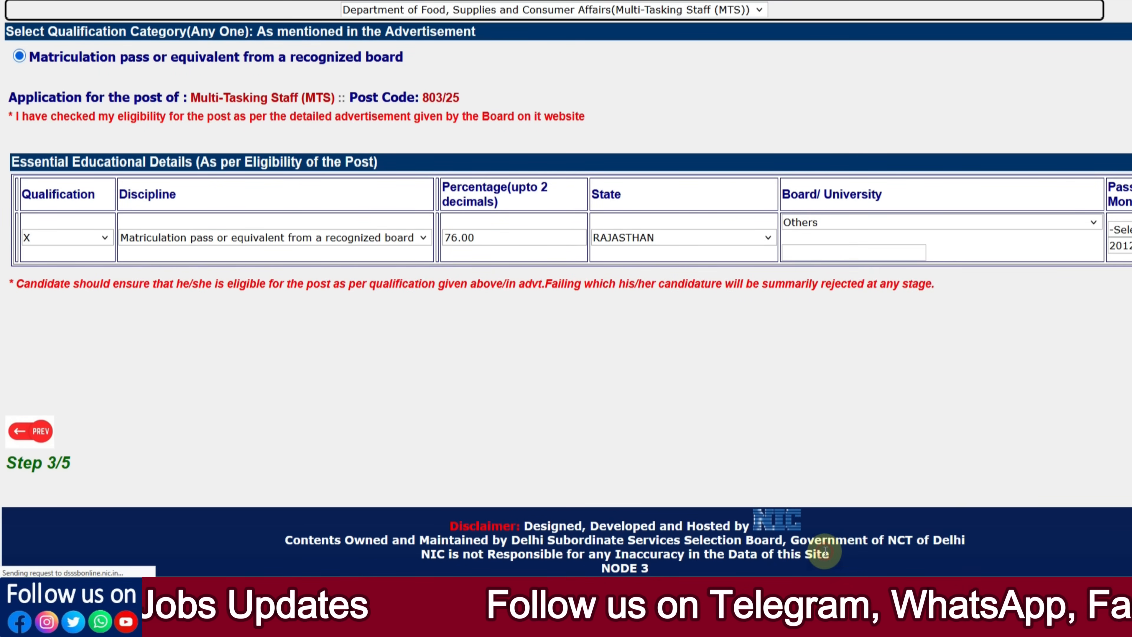
click(805, 256)
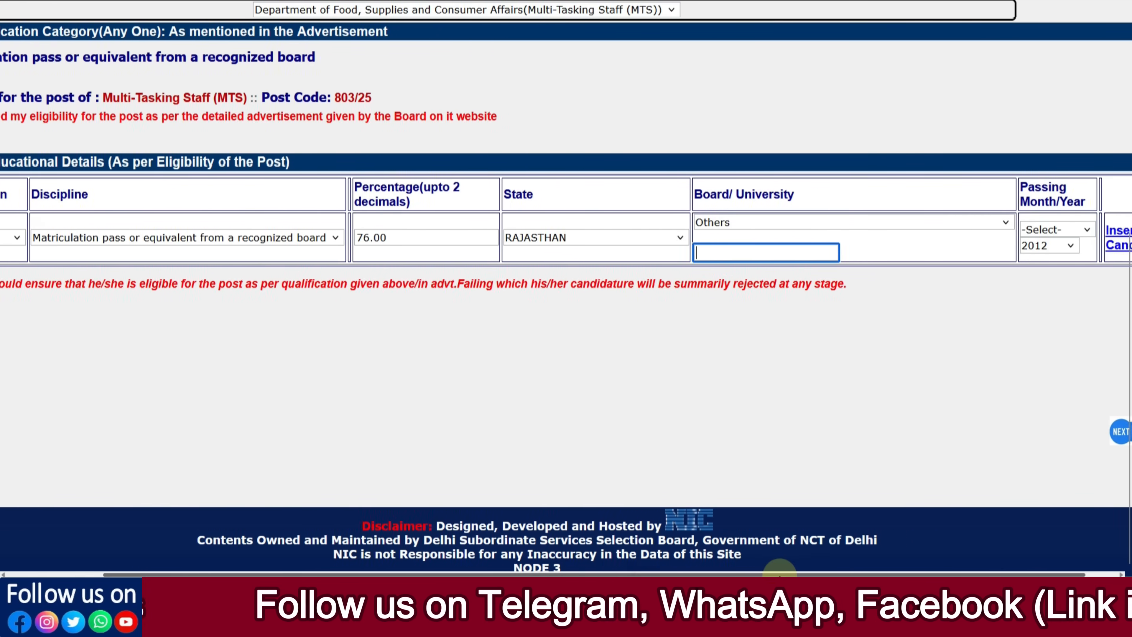
click(1036, 228)
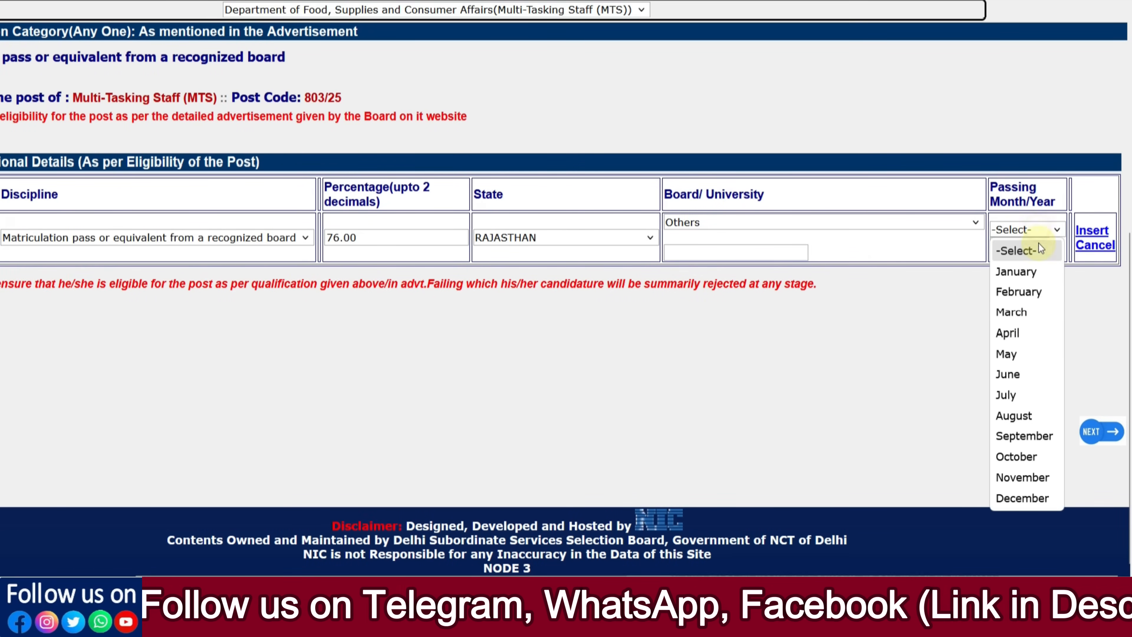
click(1027, 377)
click(713, 247)
text(BSER)
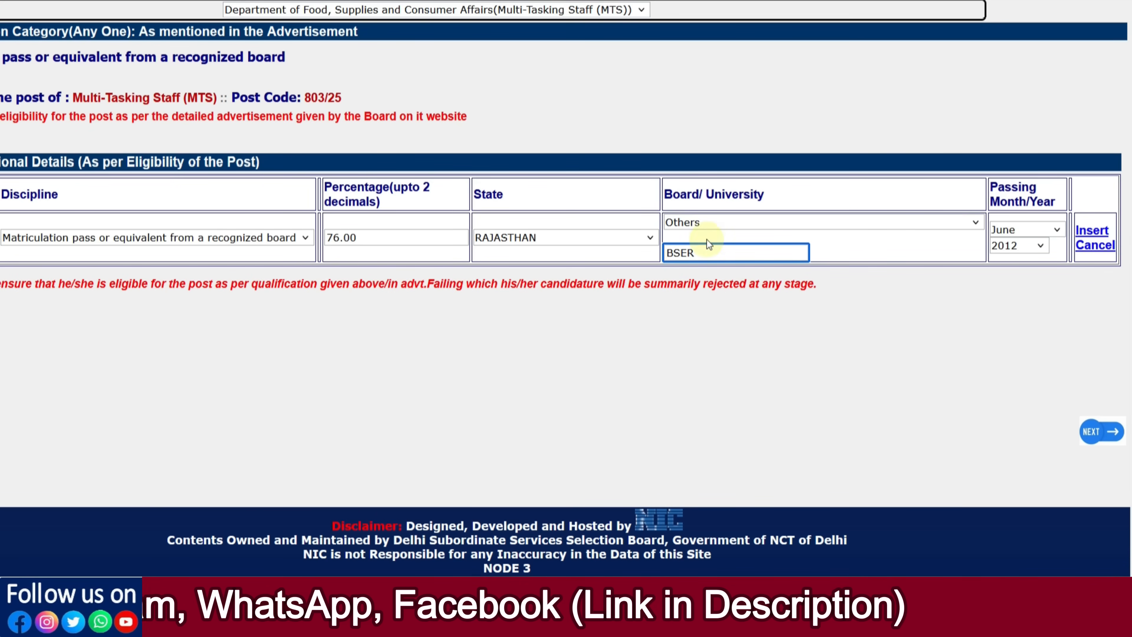
click(1101, 232)
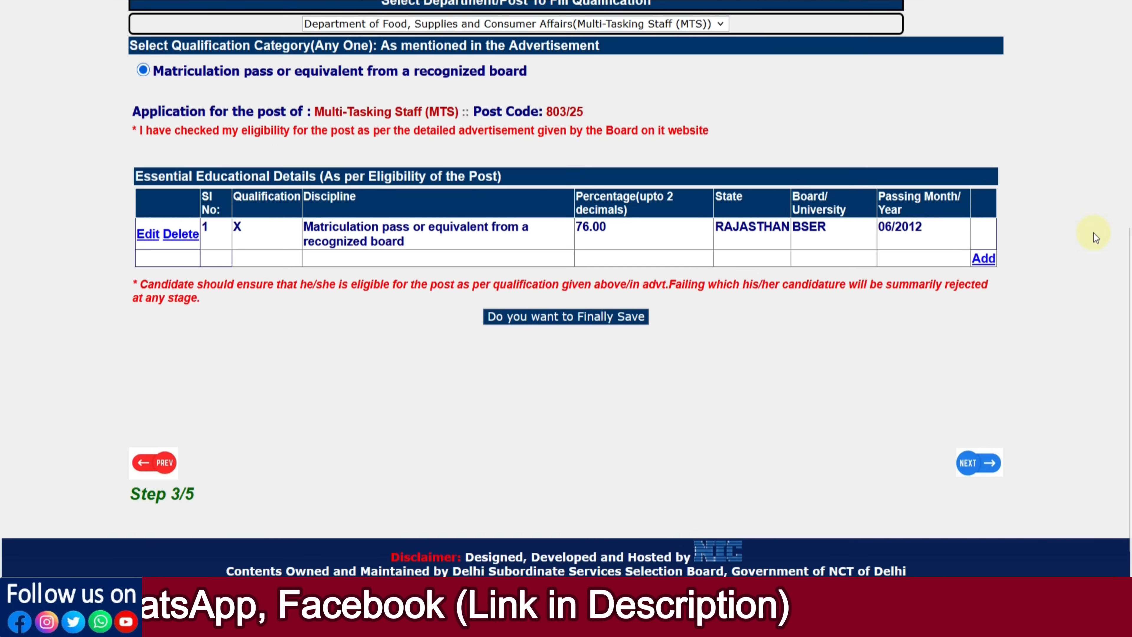
click(578, 320)
Step: Confirm the final save, acknowledge the warning that other departments remain unfilled, and return to the department selector
click(607, 319)
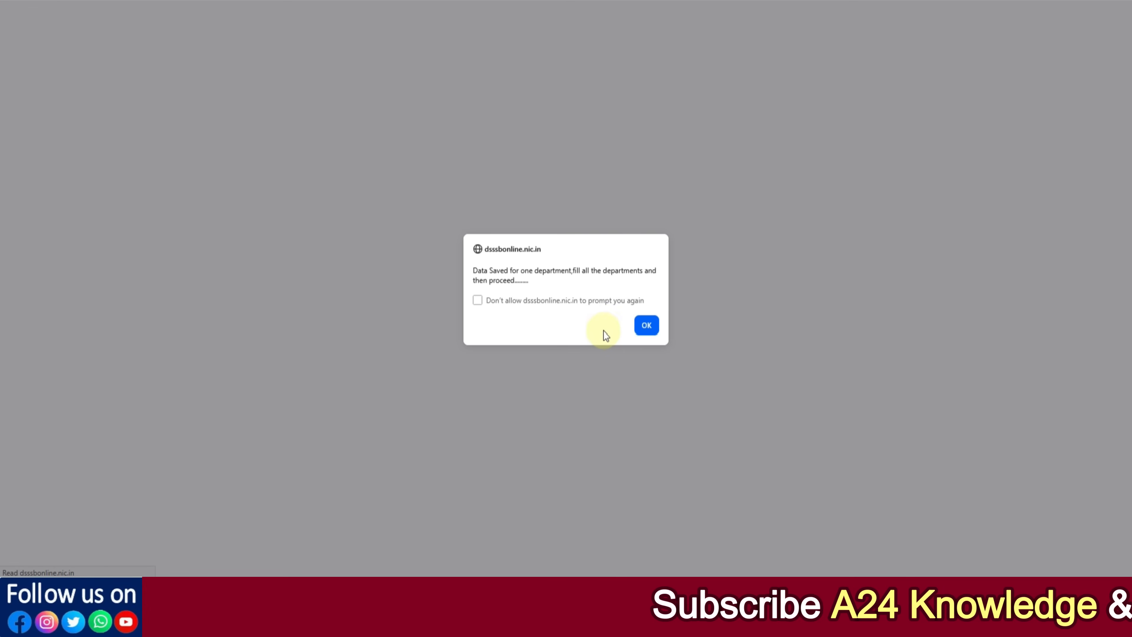
click(643, 323)
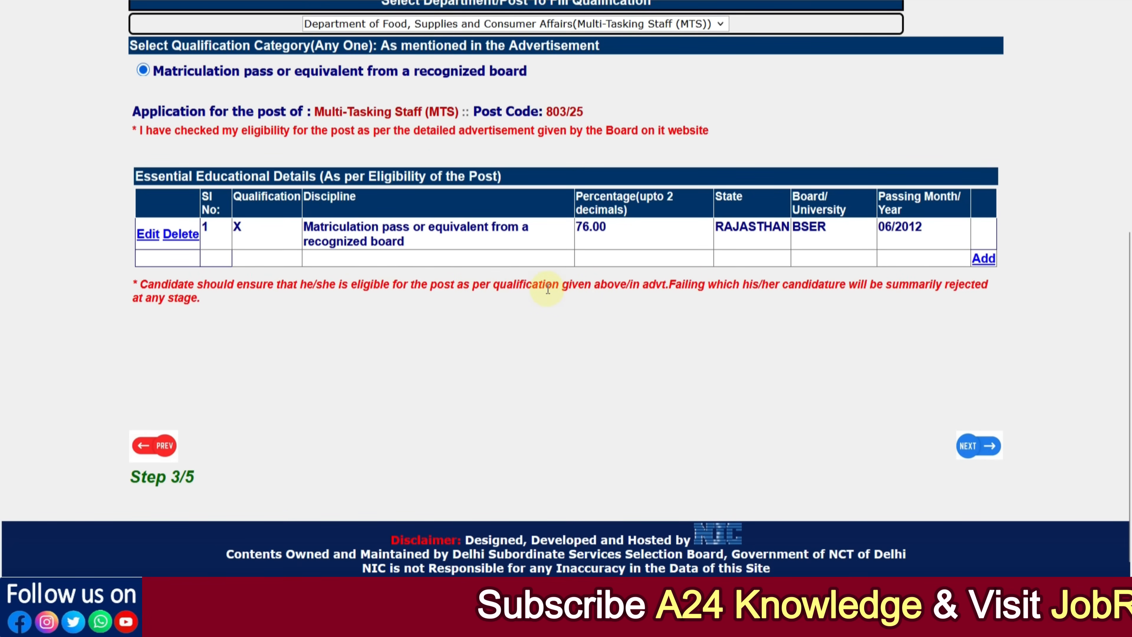
click(961, 445)
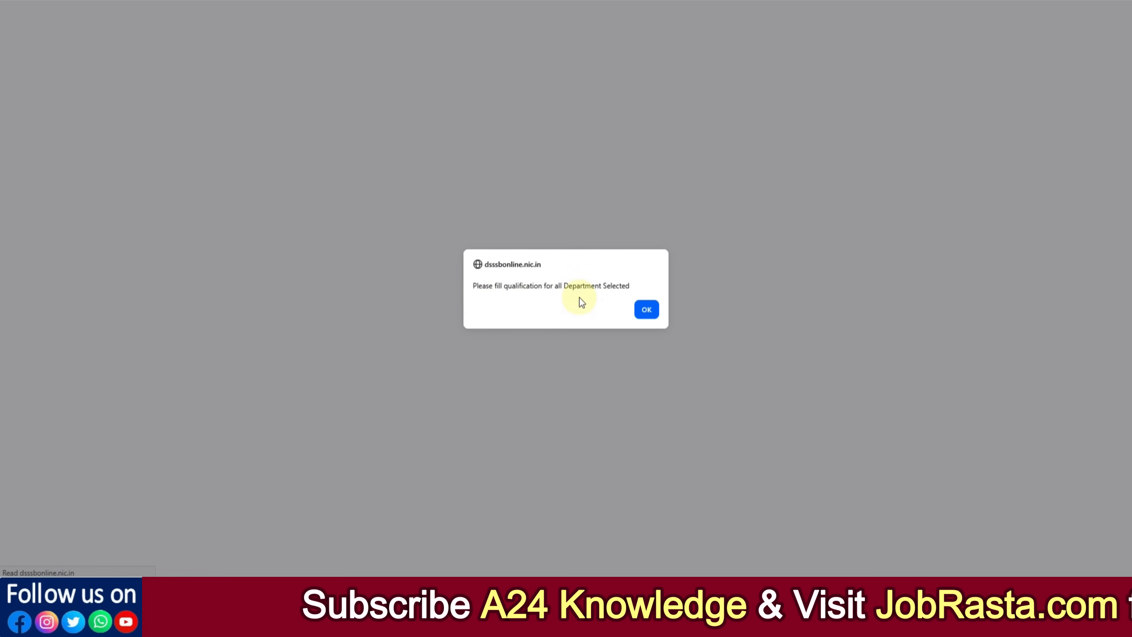
click(638, 309)
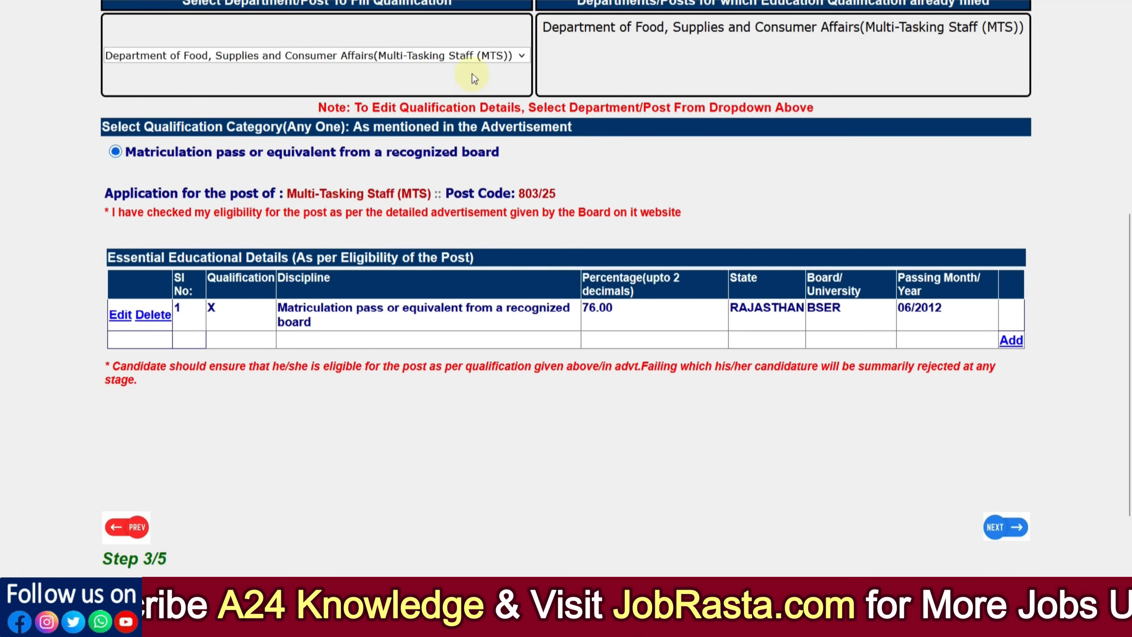
scroll(1123, 408, up, 2)
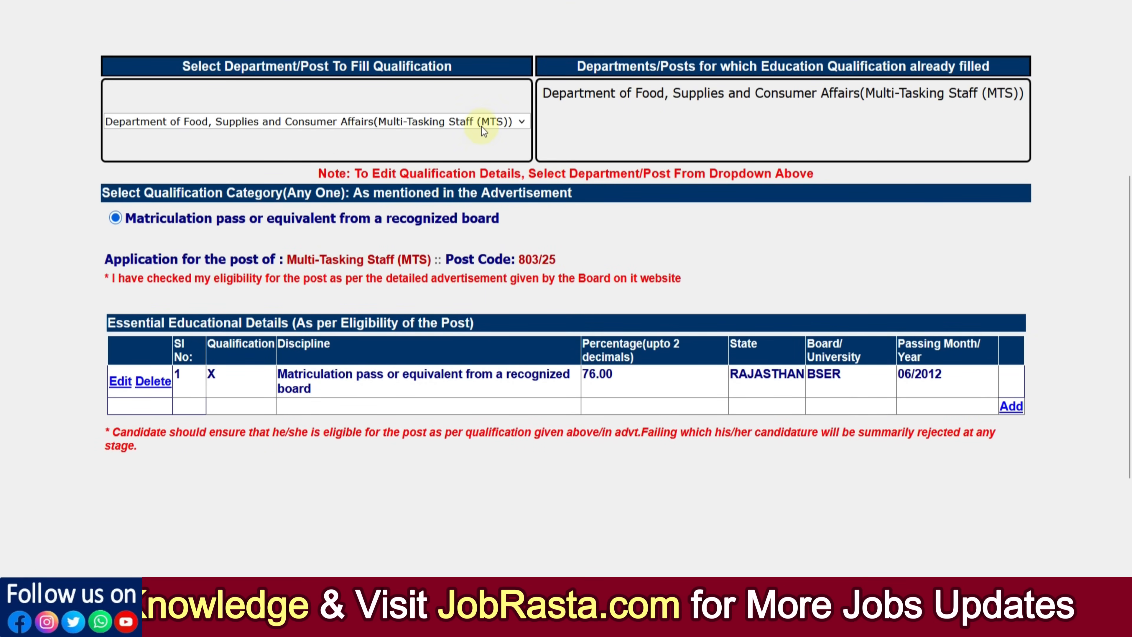
Step: Switch to the Development Department MTS post and choose the Matriculation category
click(486, 126)
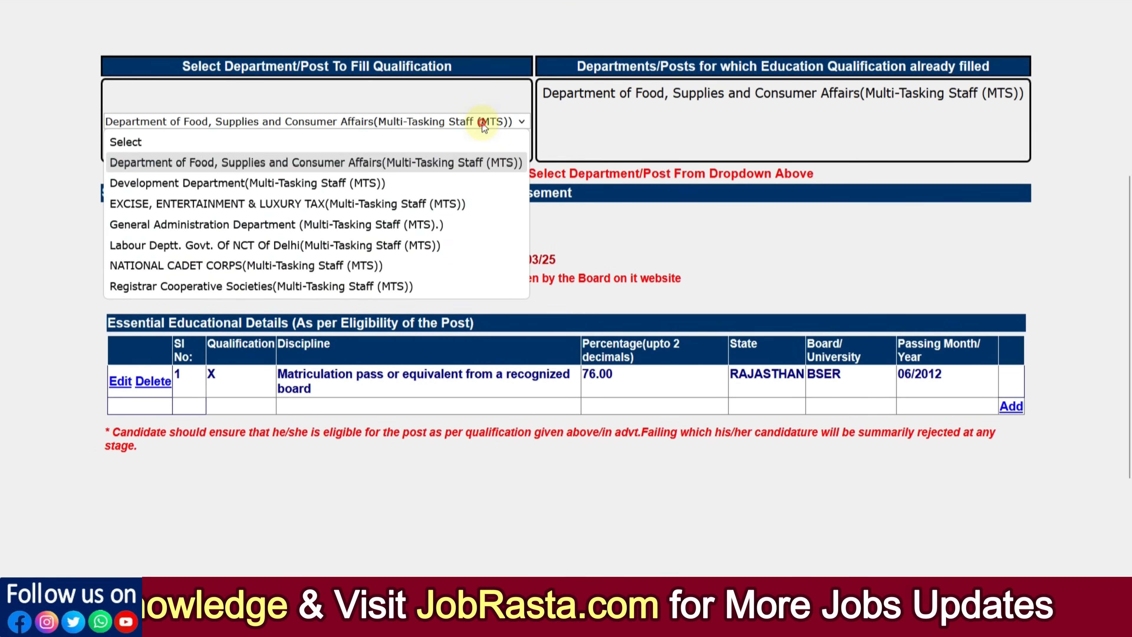
click(365, 182)
click(405, 275)
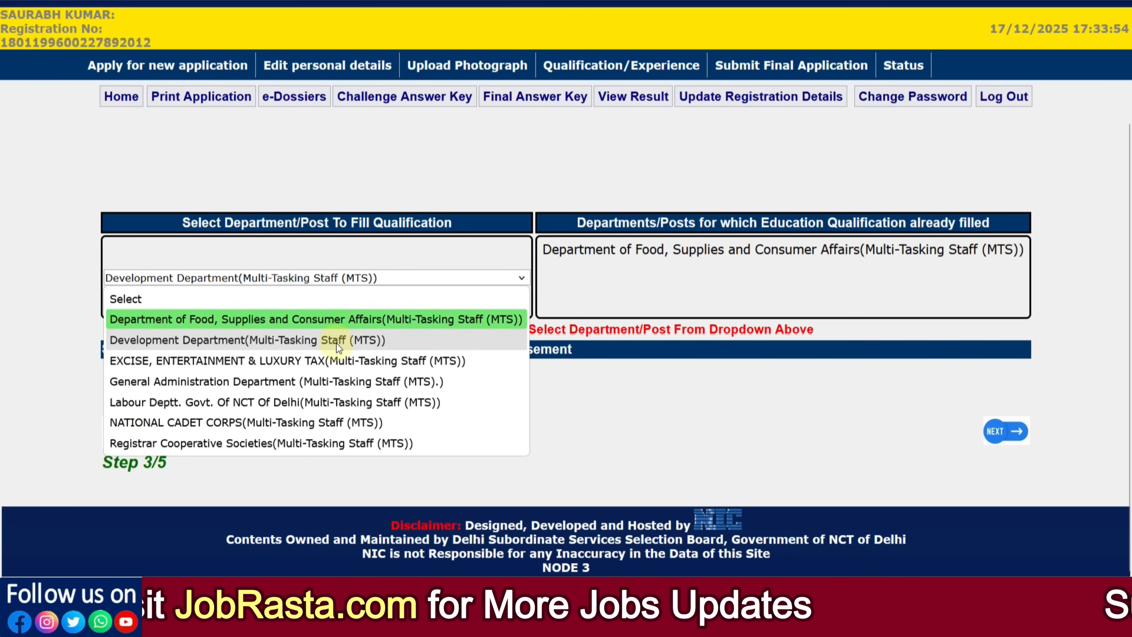
click(623, 400)
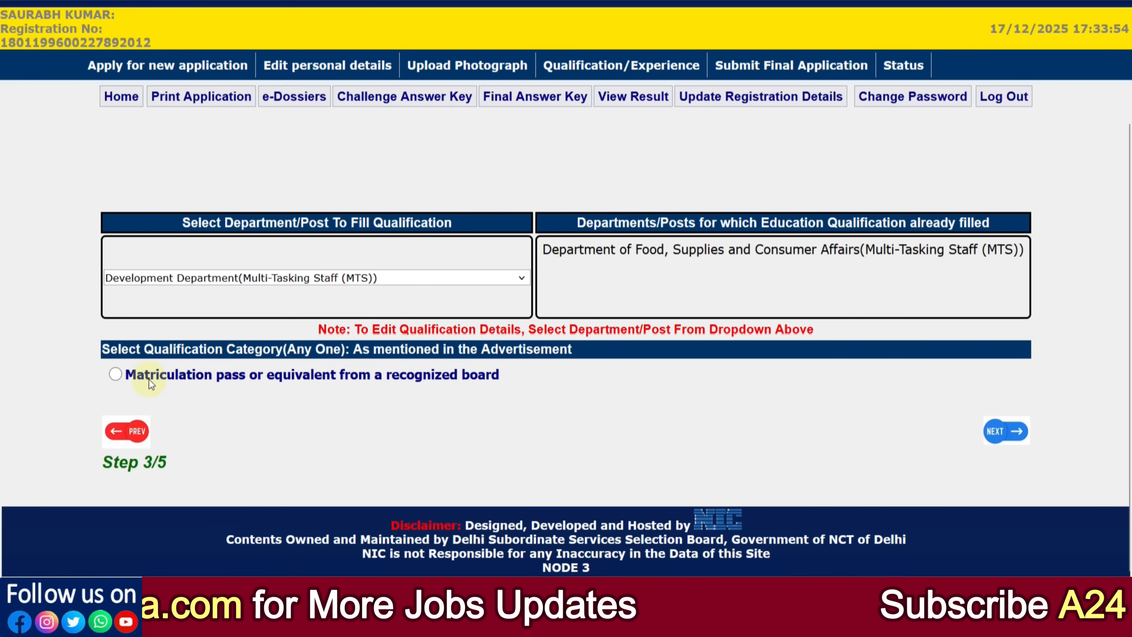
click(116, 374)
scroll(321, 376, down, 5)
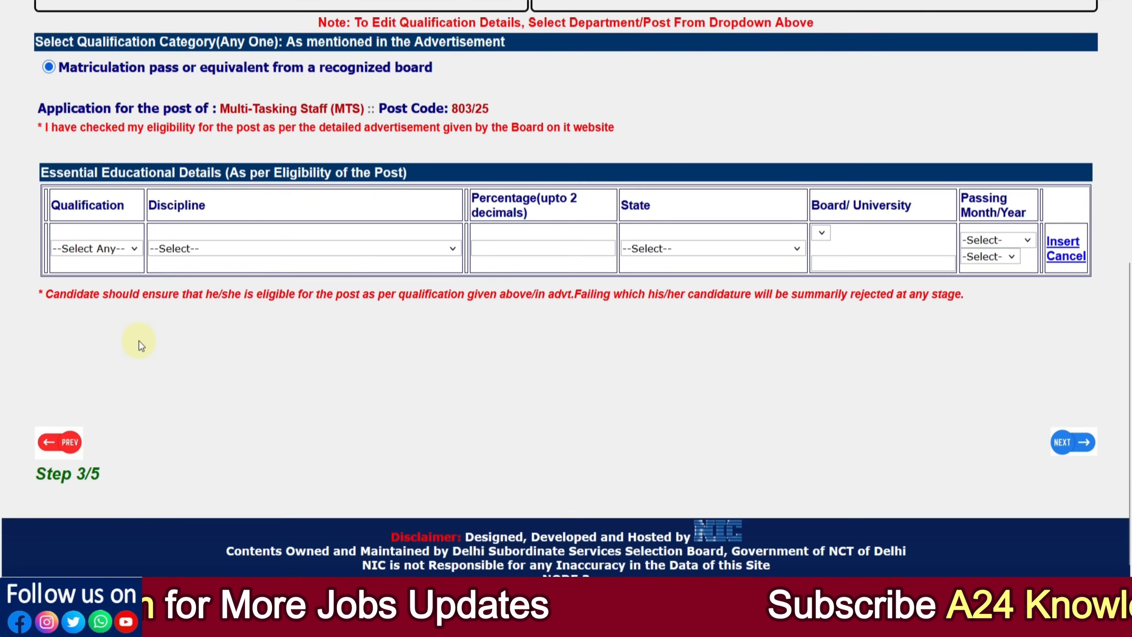
Step: Enter qualification X, discipline matriculation pass, percentage 76.00 and state RAJASTHAN
click(102, 263)
click(89, 285)
click(202, 247)
click(202, 278)
click(545, 259)
text(7)
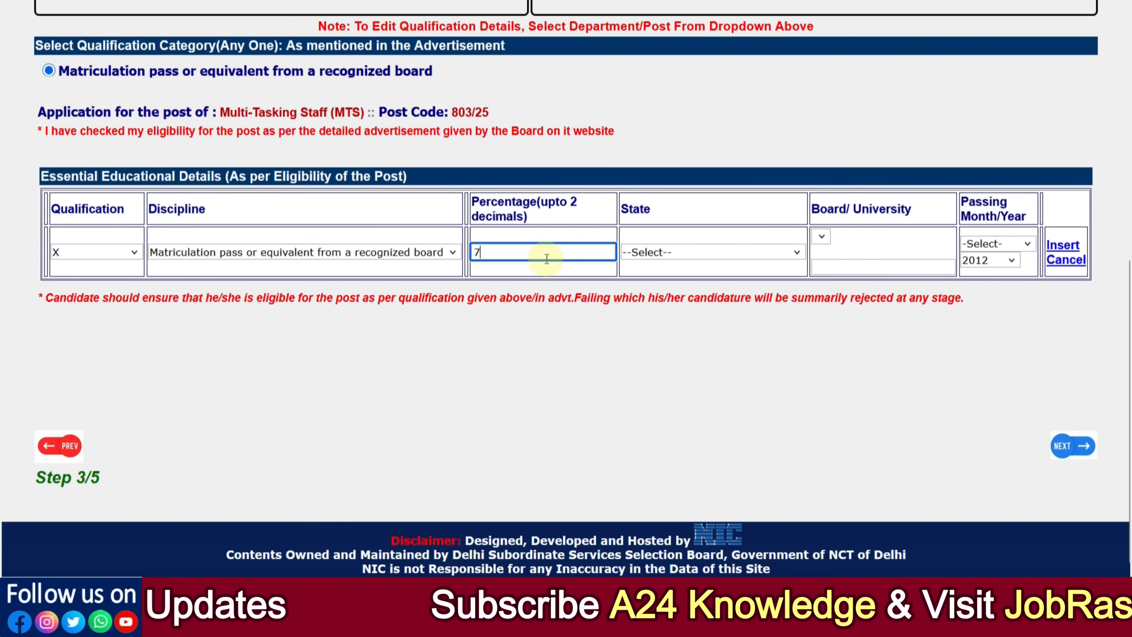
text(6.00)
click(671, 254)
scroll(679, 314, down, 10)
click(669, 405)
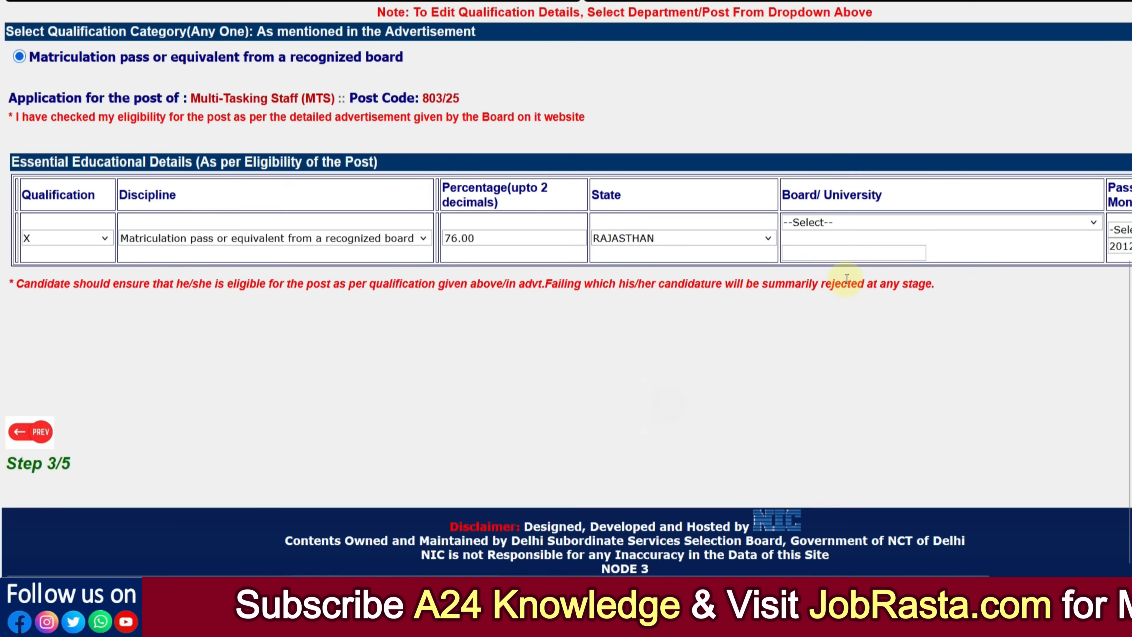
Step: Set board Others named BSER with passing month June, insert the row and finally save it
click(823, 226)
click(841, 549)
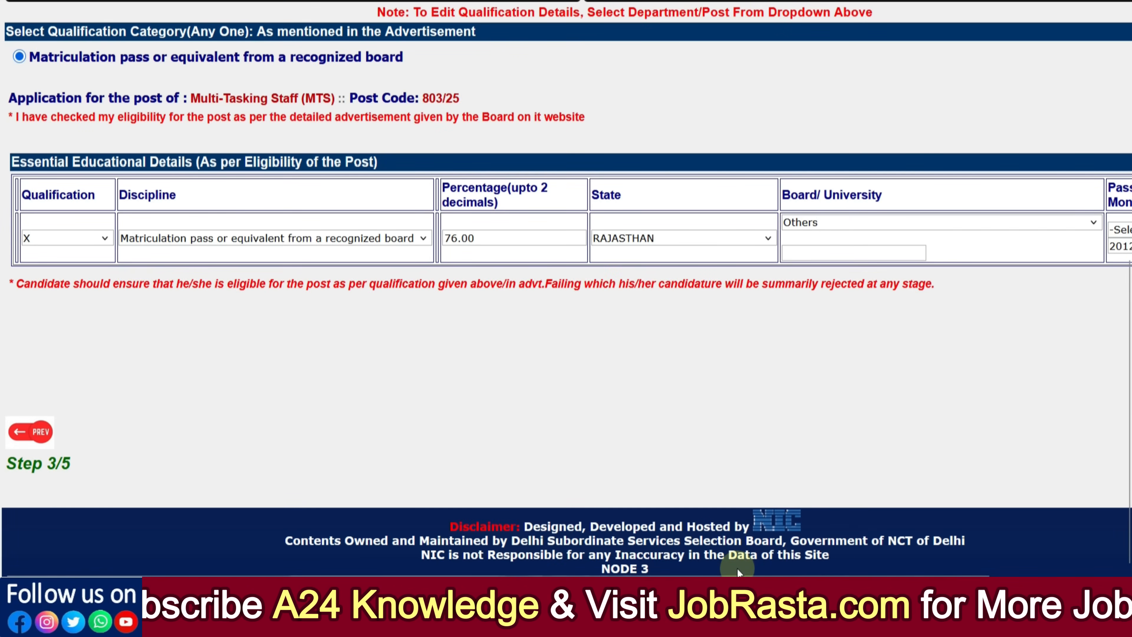
drag(749, 573, 914, 568)
click(1025, 230)
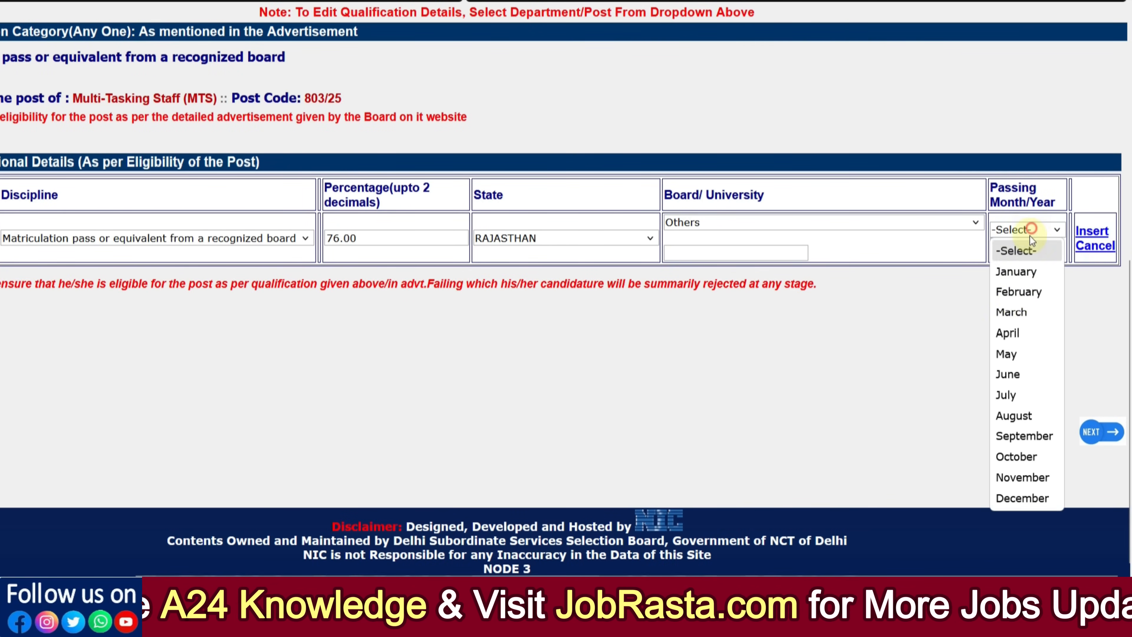
click(1008, 376)
click(709, 252)
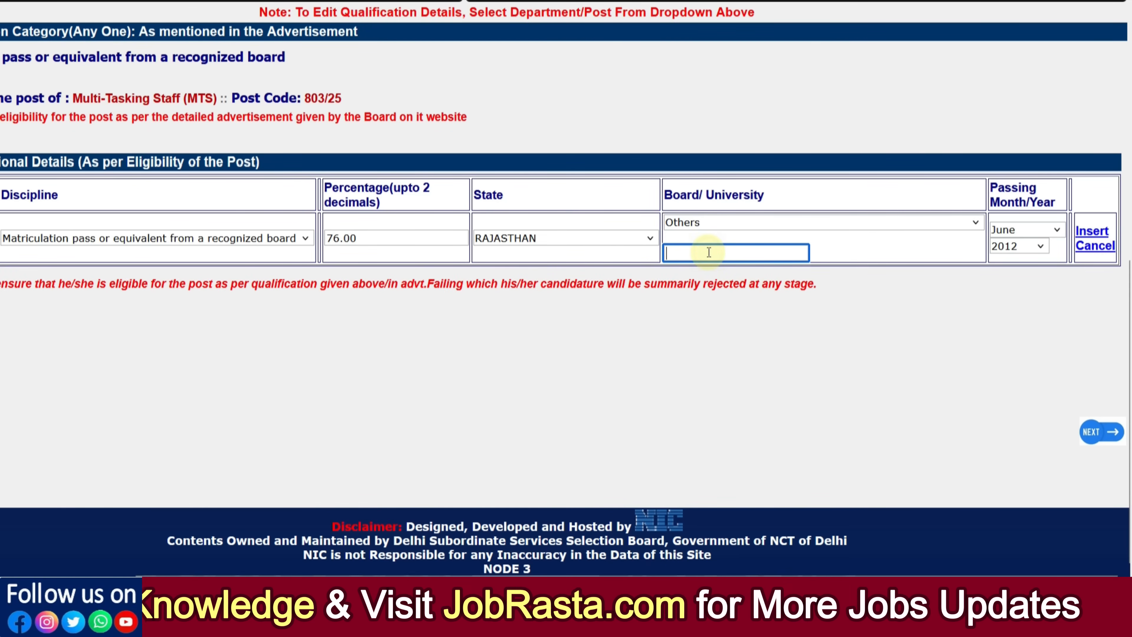
text(BSER)
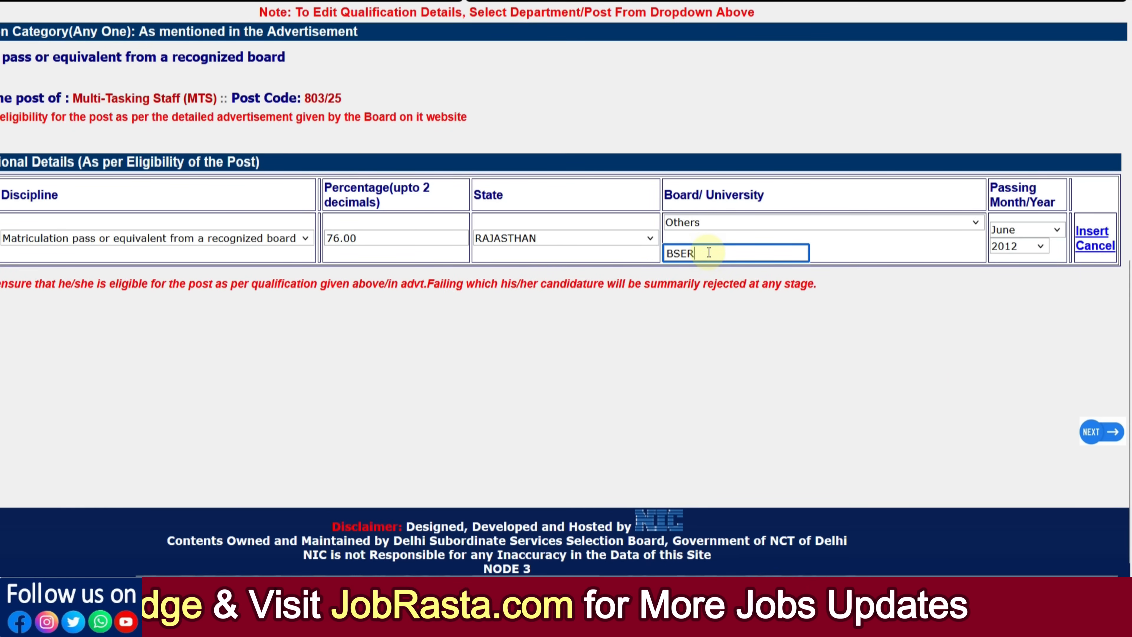
click(1091, 231)
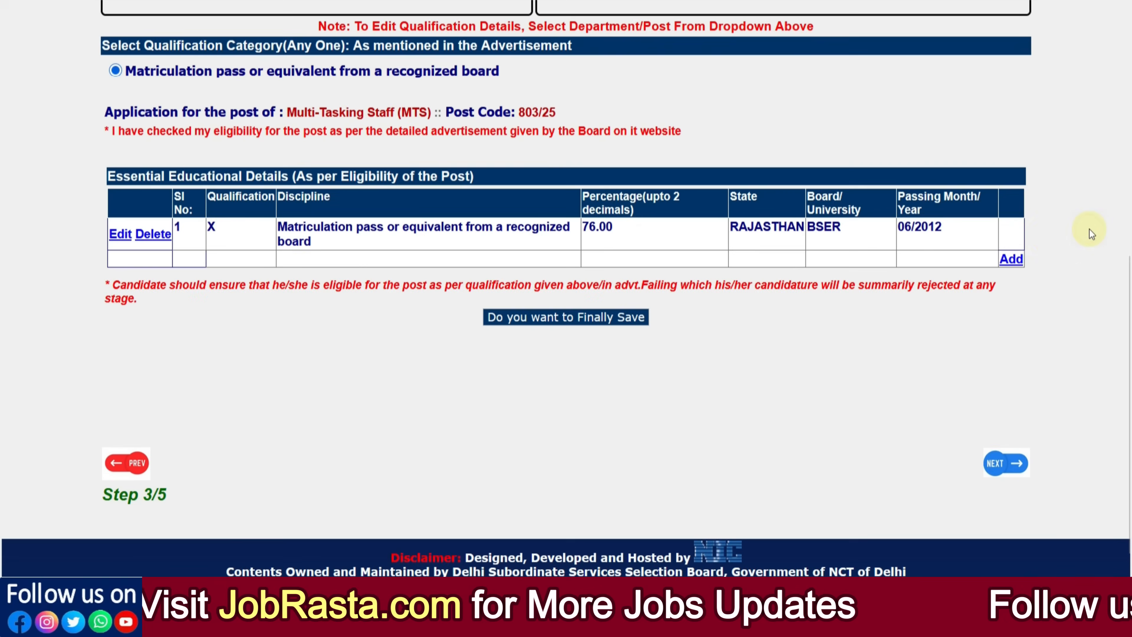
click(557, 316)
click(605, 314)
click(644, 324)
scroll(434, 283, up, 2)
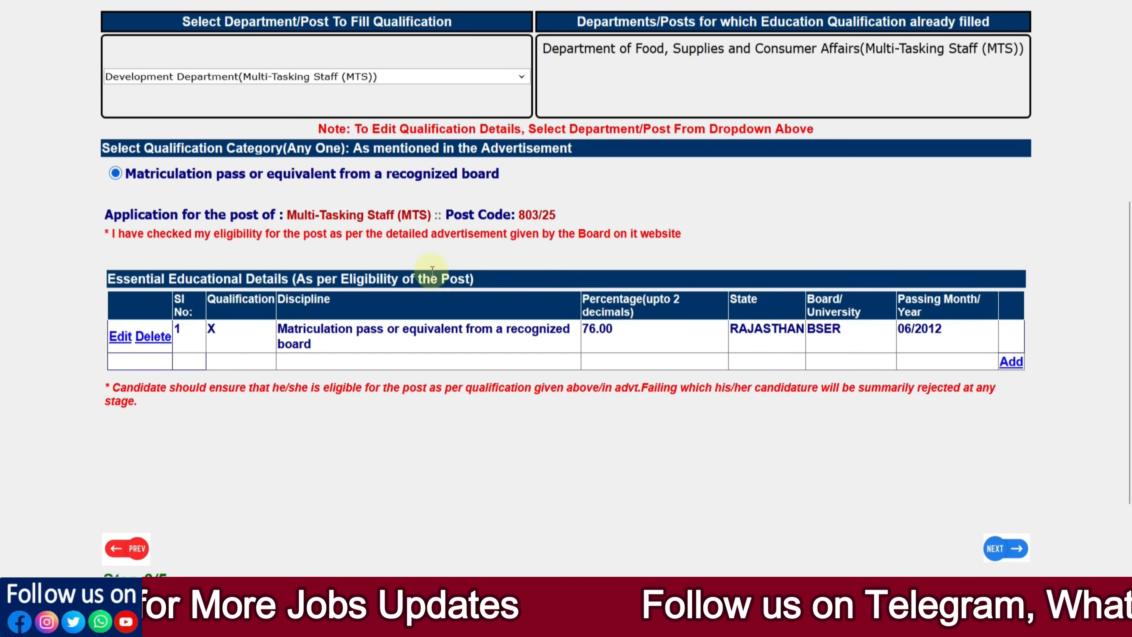
Step: Switch the department to EXCISE, ENTERTAINMENT & LUXURY TAX and choose the Matriculate or equivalent category
click(416, 77)
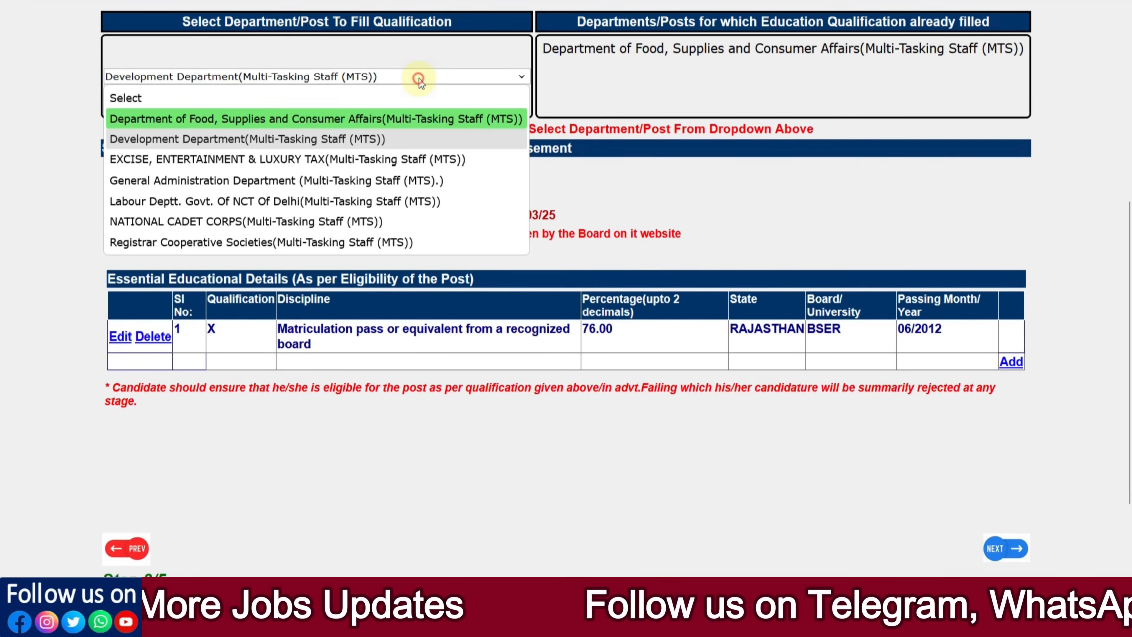
click(368, 159)
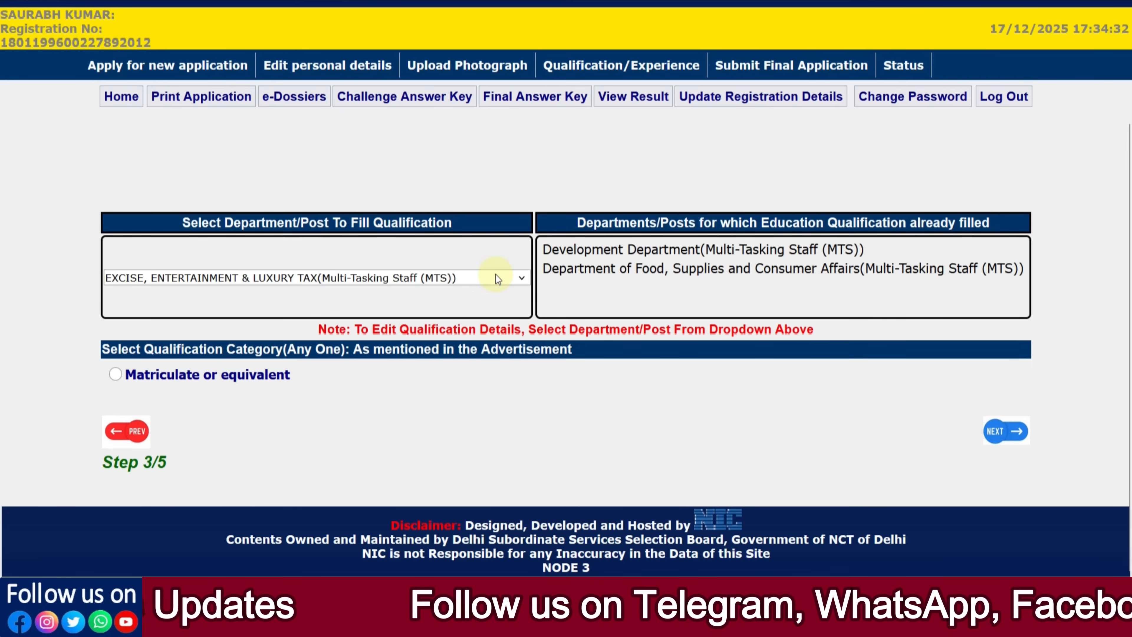
click(117, 374)
scroll(303, 401, down, 2)
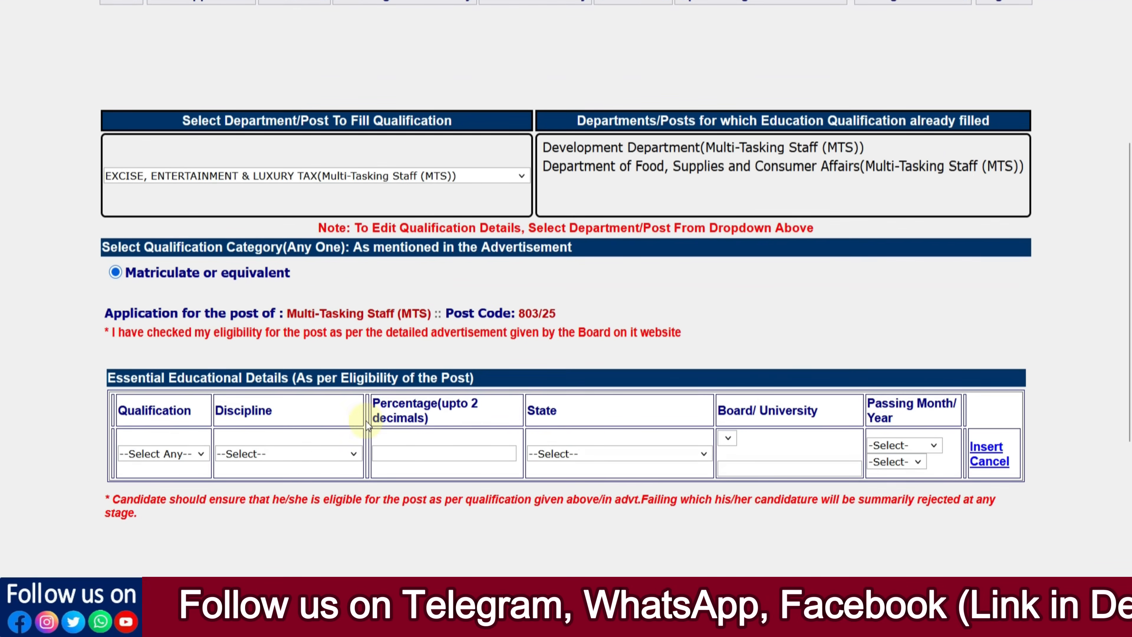
click(511, 173)
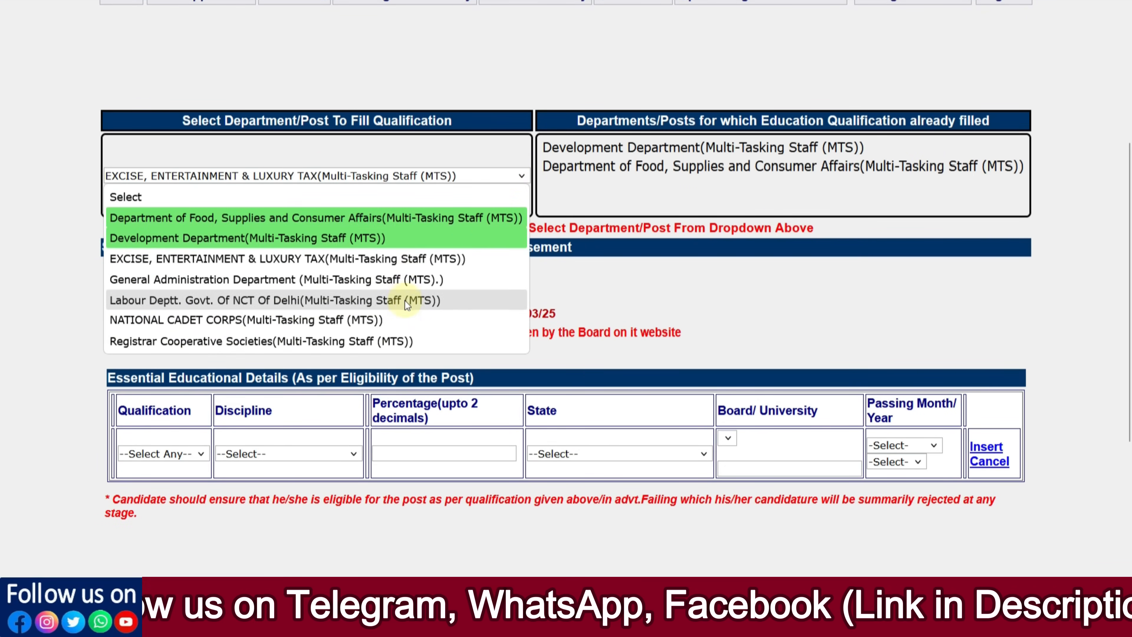
click(607, 282)
scroll(789, 385, down, 4)
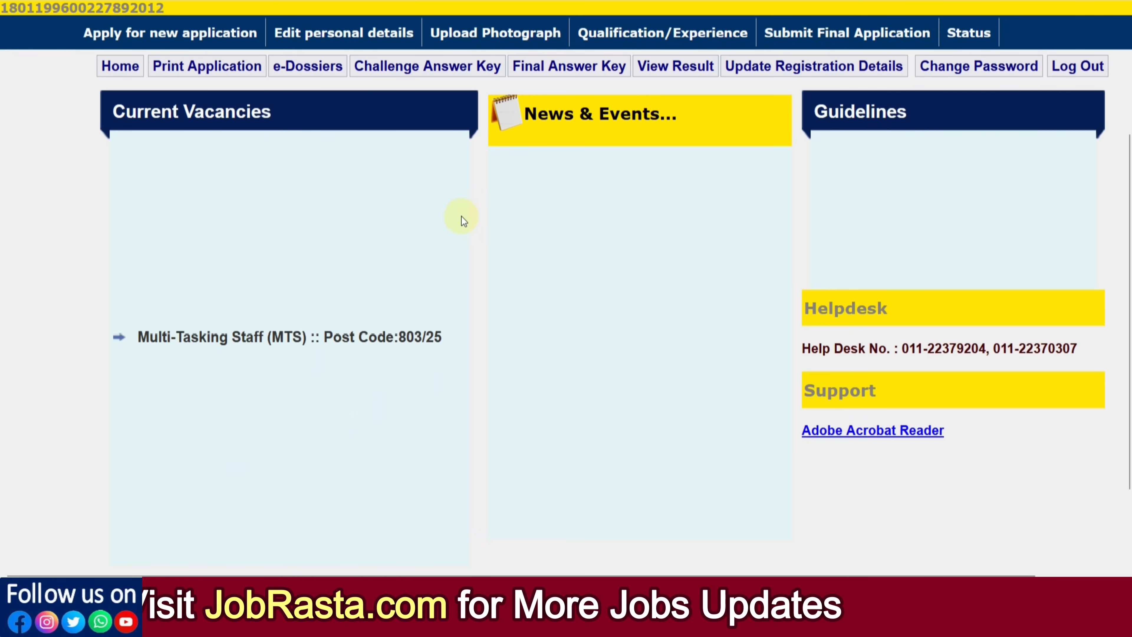
Step: Open Print Application and select Multi-Tasking Staff (MTS) Post Code 803/25 as the post applied
click(213, 70)
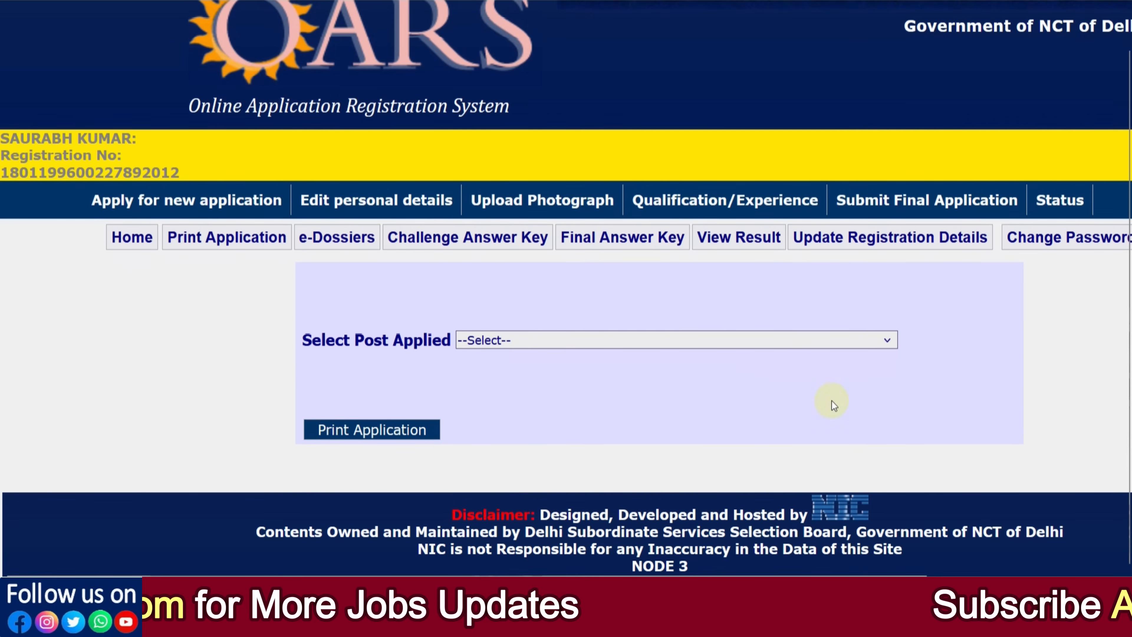
click(508, 344)
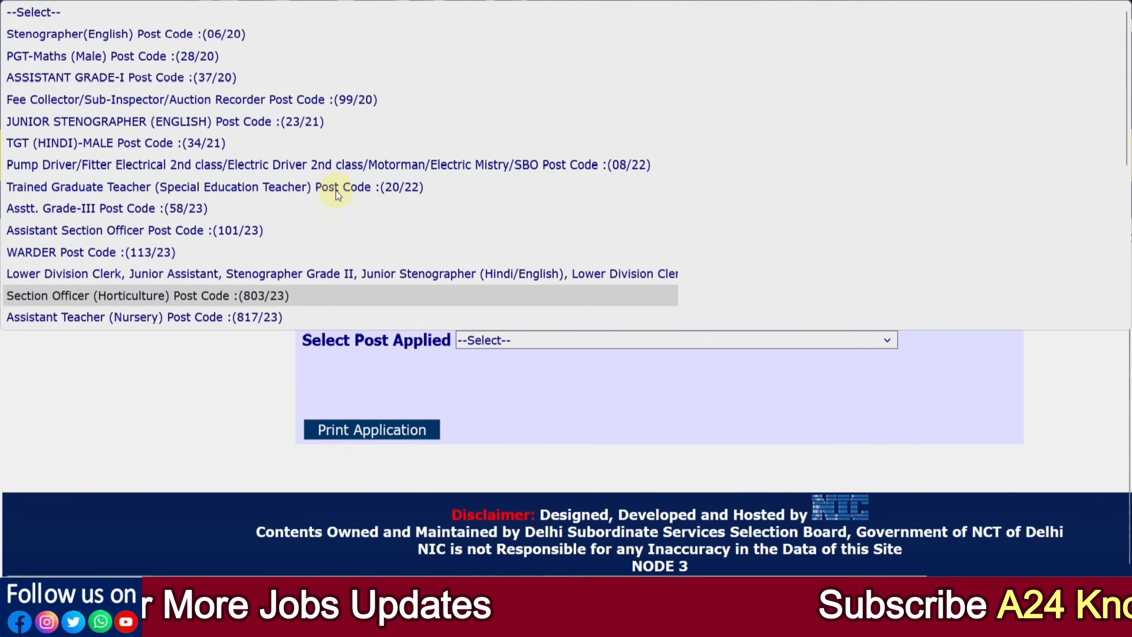
scroll(312, 196, down, 5)
click(159, 317)
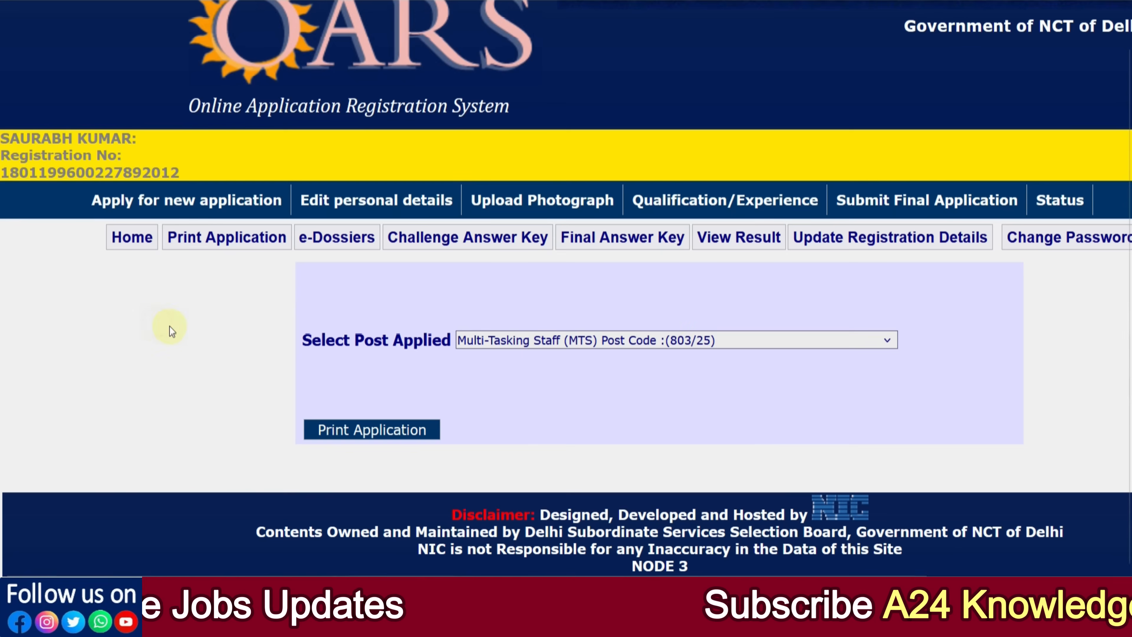